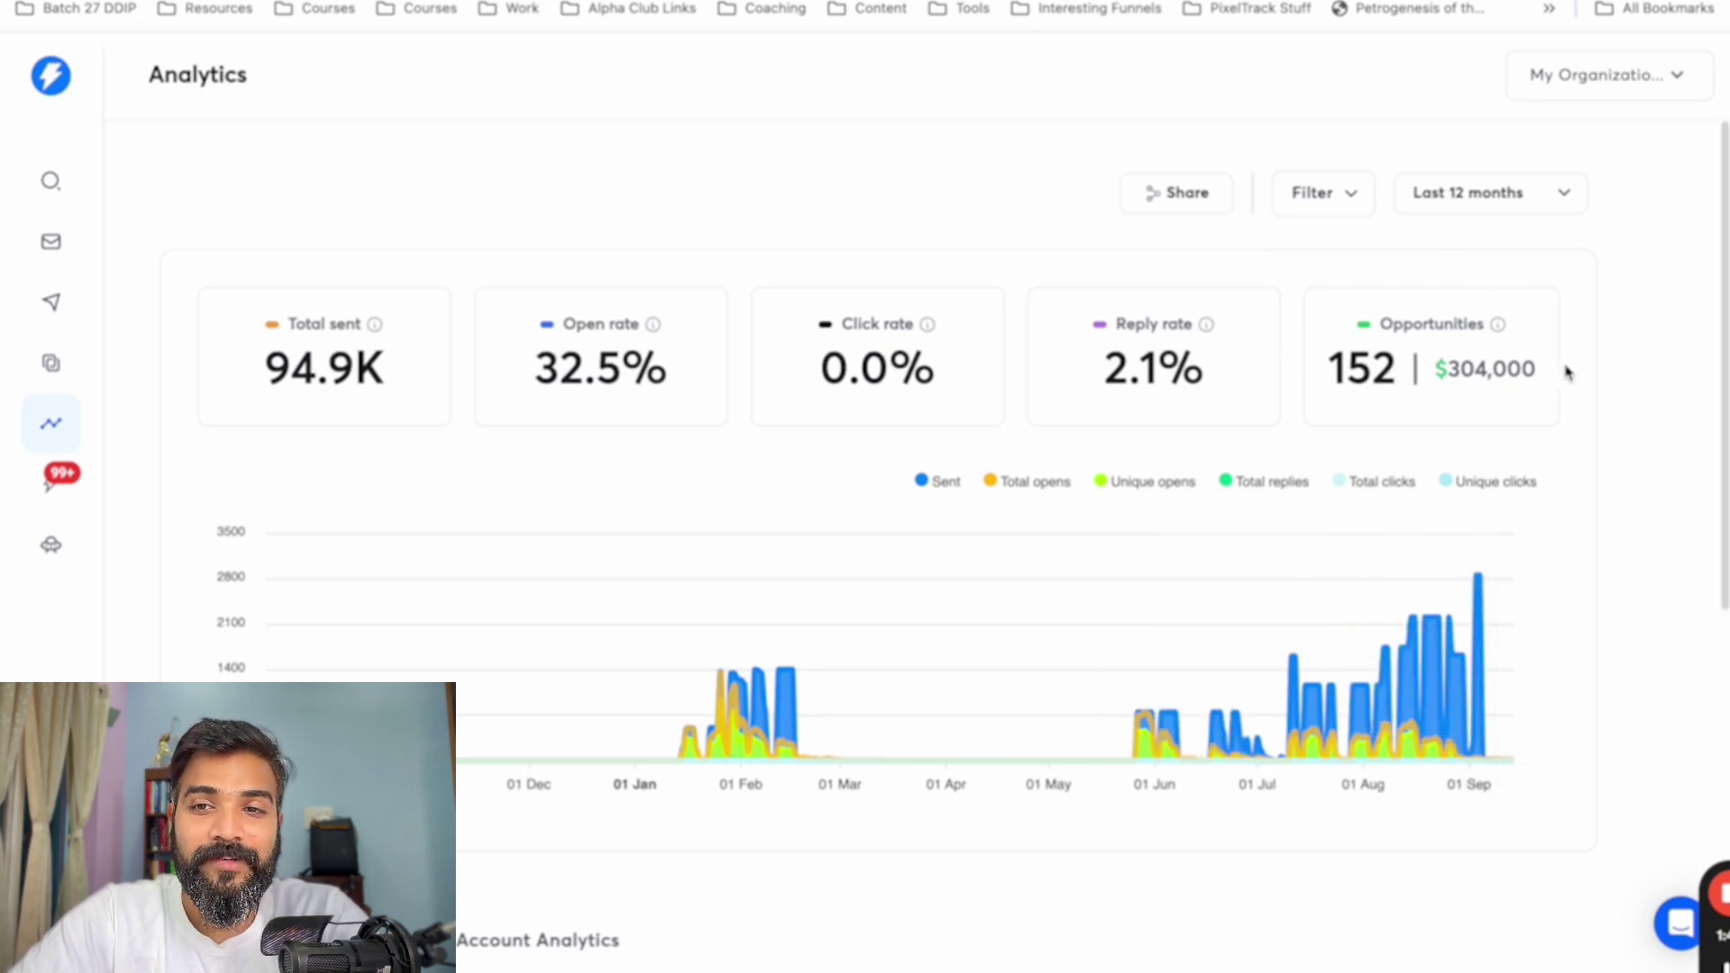
# - Select the $304,000 opportunities figure on the Instantly analytics dashboard
pyautogui.moveTo(1544, 375); pyautogui.dragTo(1448, 373)
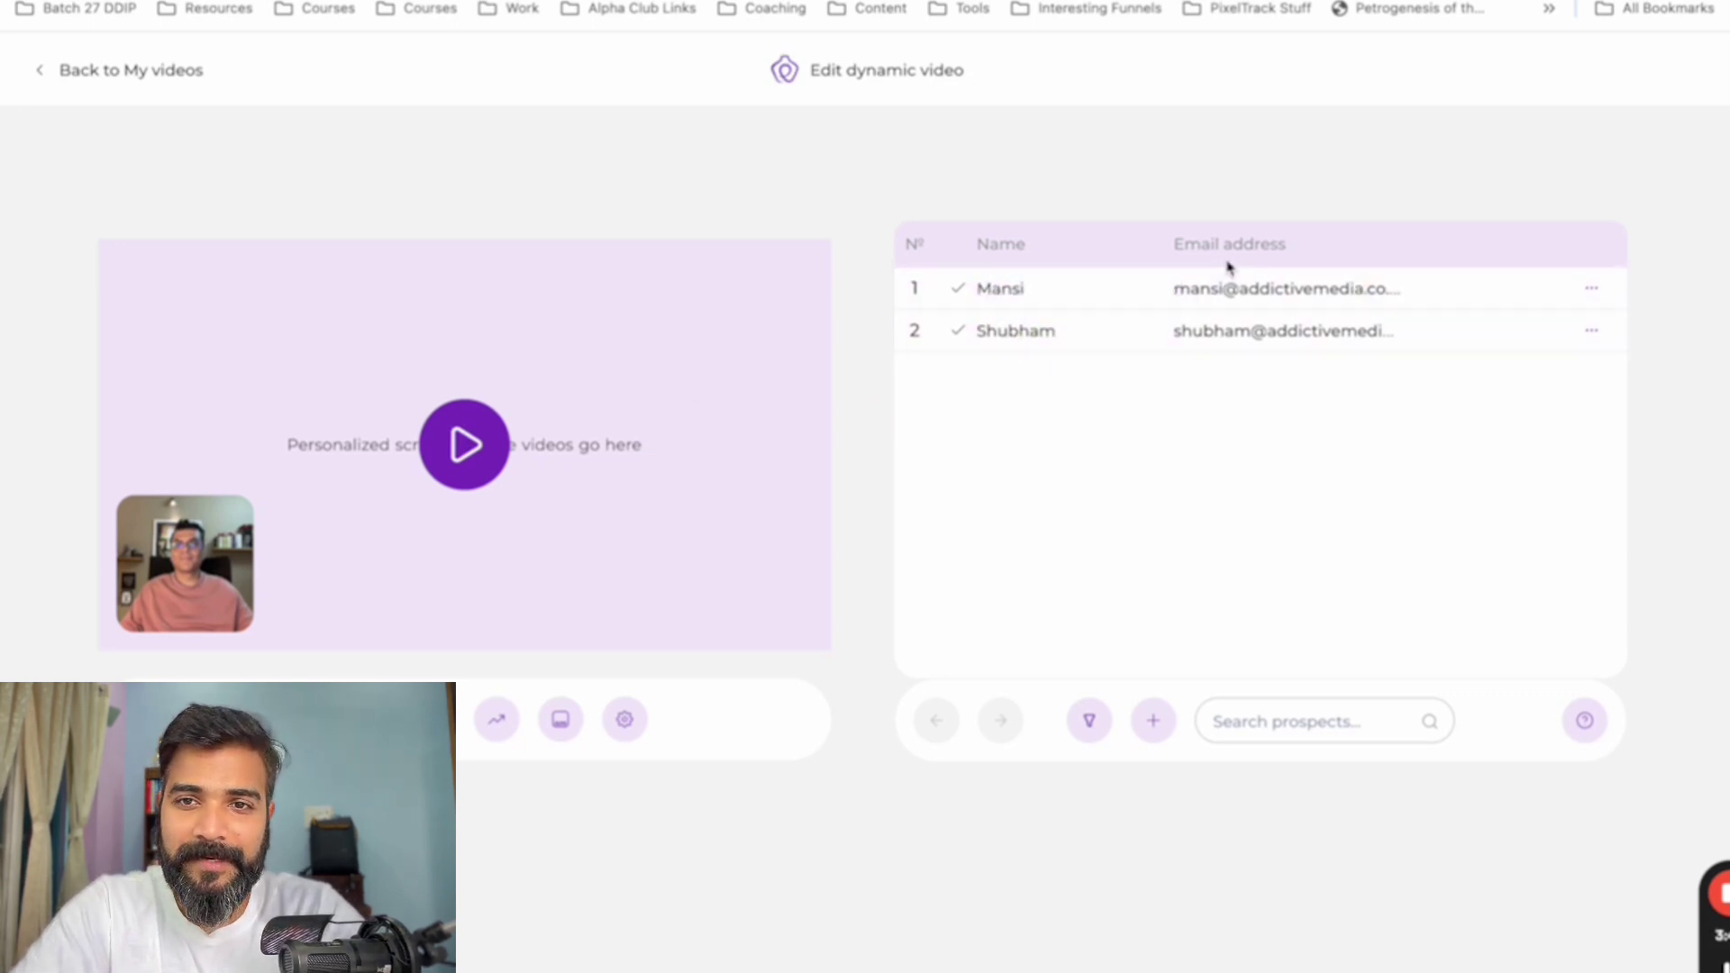
# - Play, pause and scrub the second prospect's personalized video preview
pyautogui.click(1027, 338)
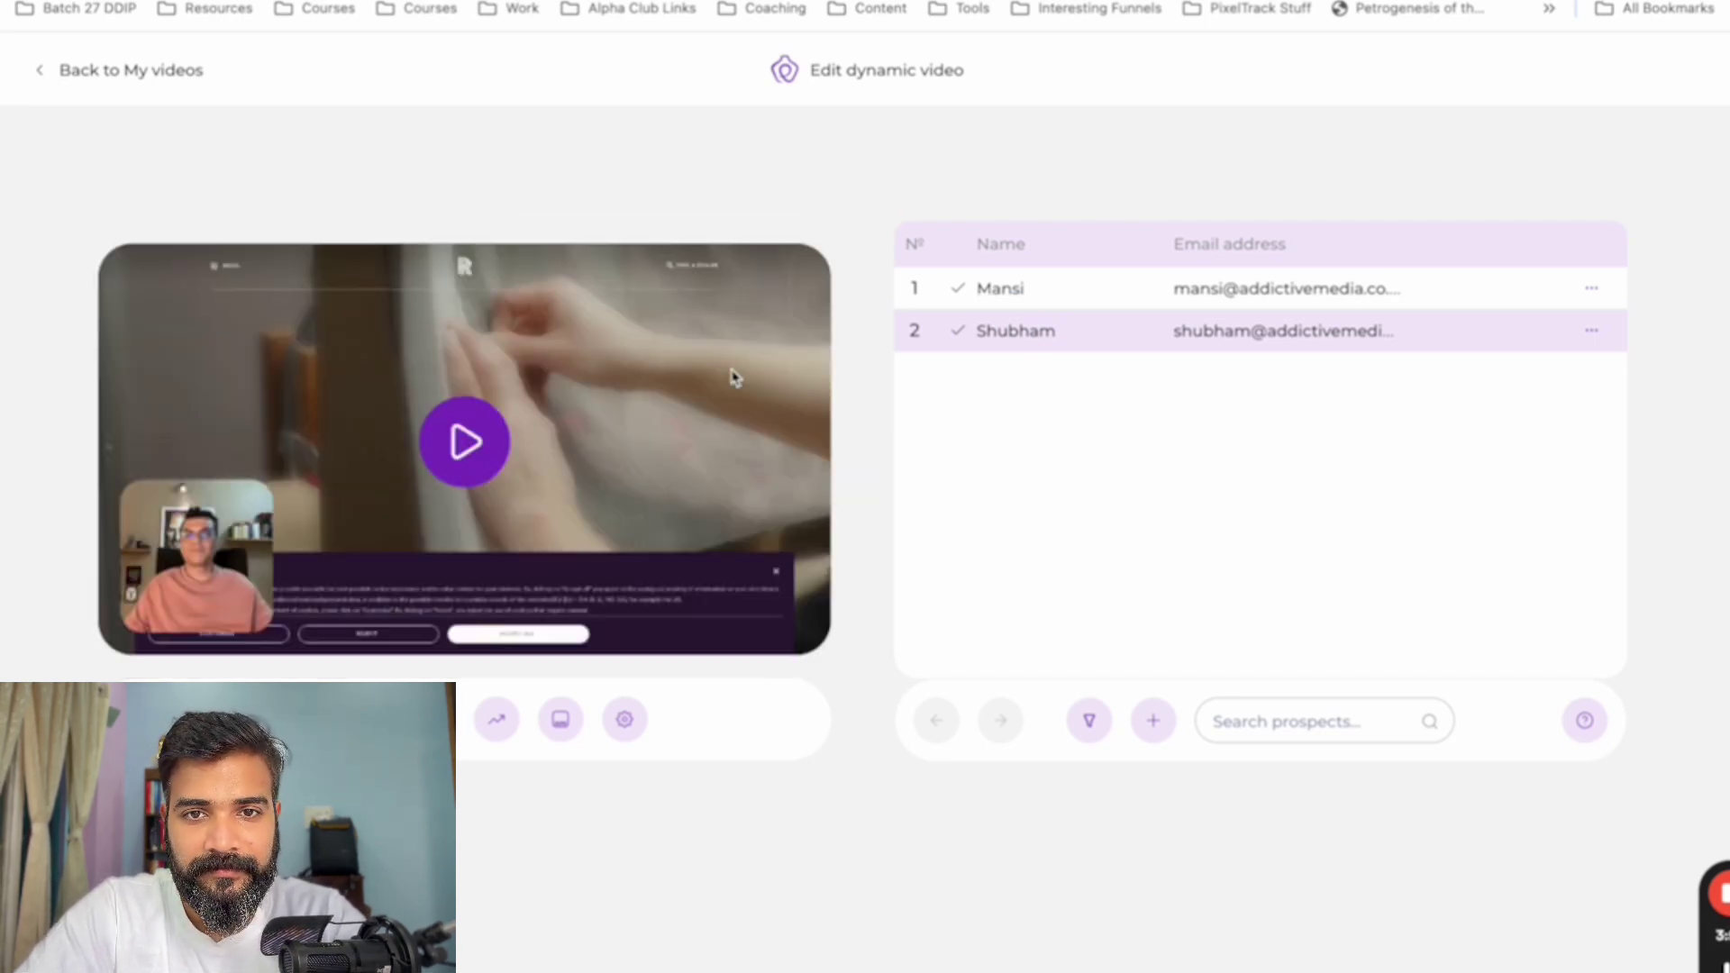
pyautogui.click(451, 461)
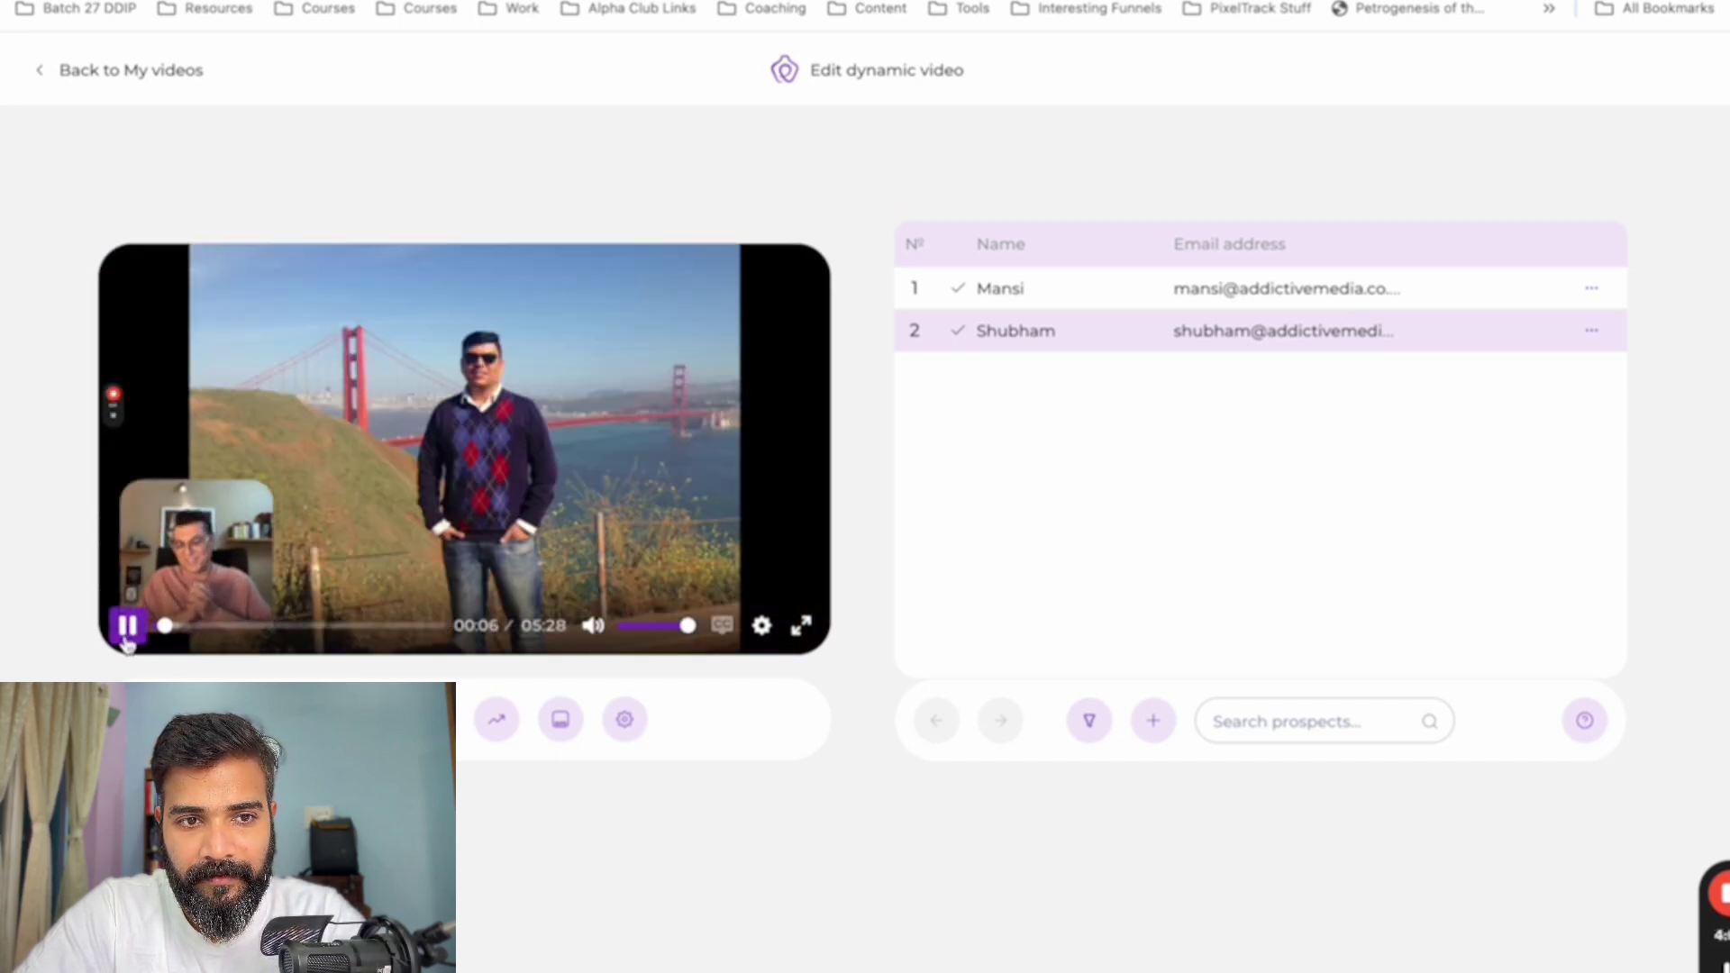
pyautogui.click(126, 636)
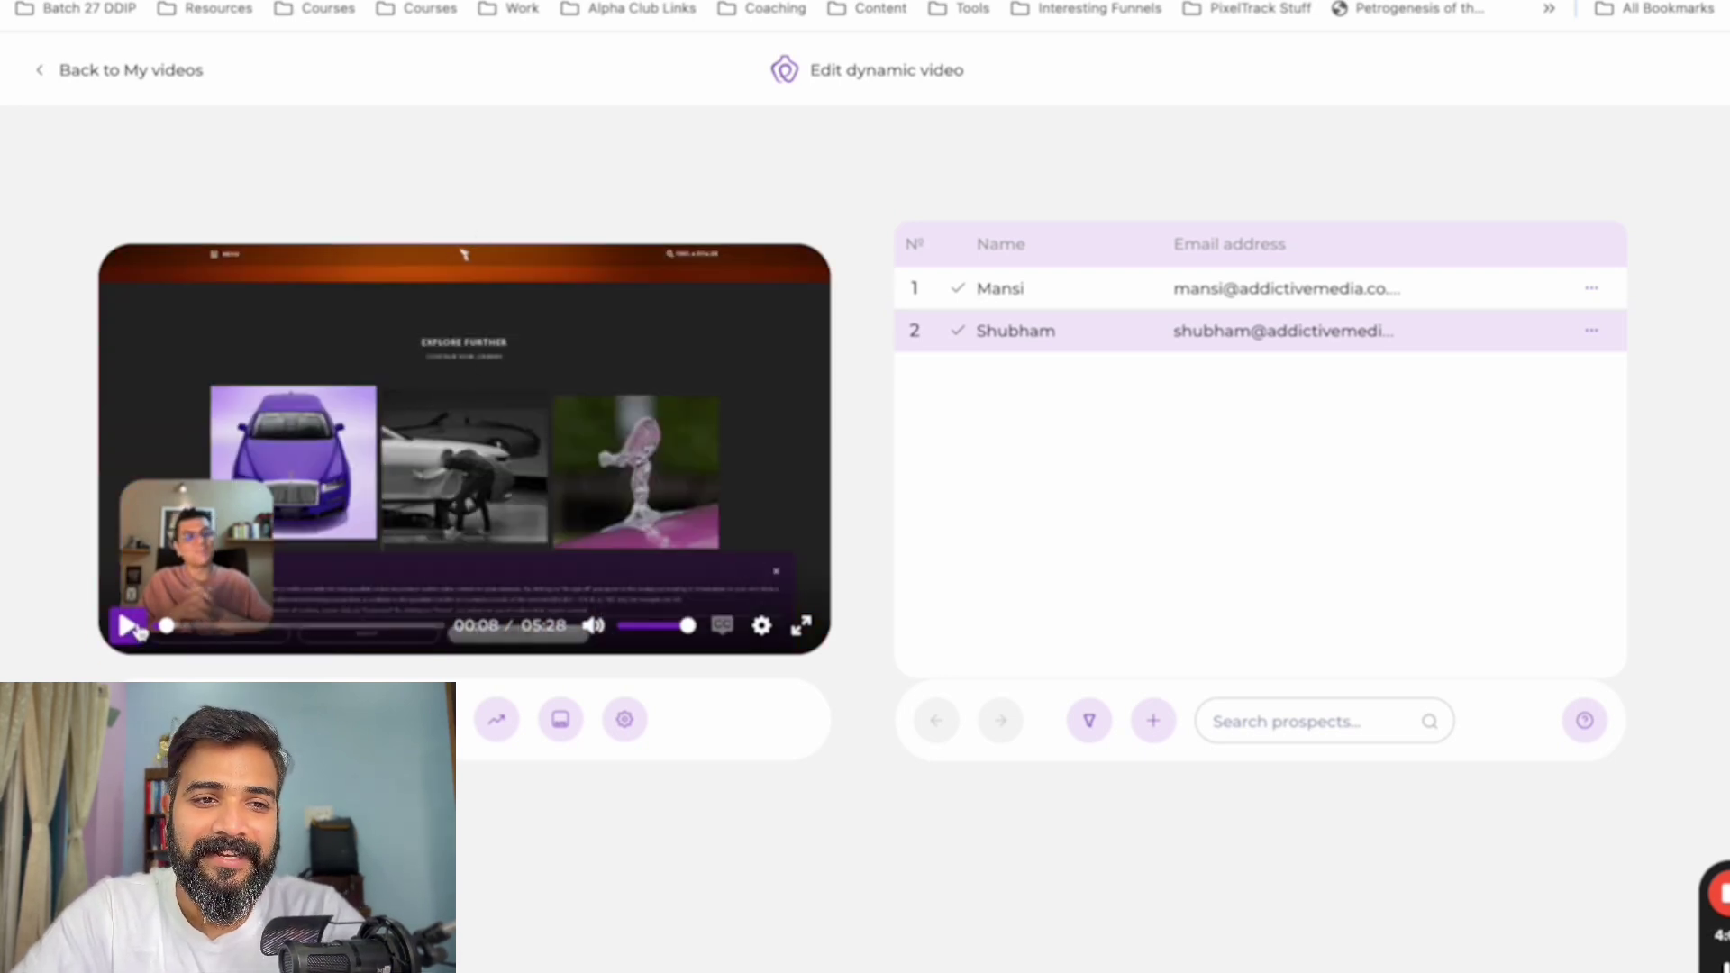
pyautogui.moveTo(178, 634); pyautogui.dragTo(299, 625)
pyautogui.click(393, 625)
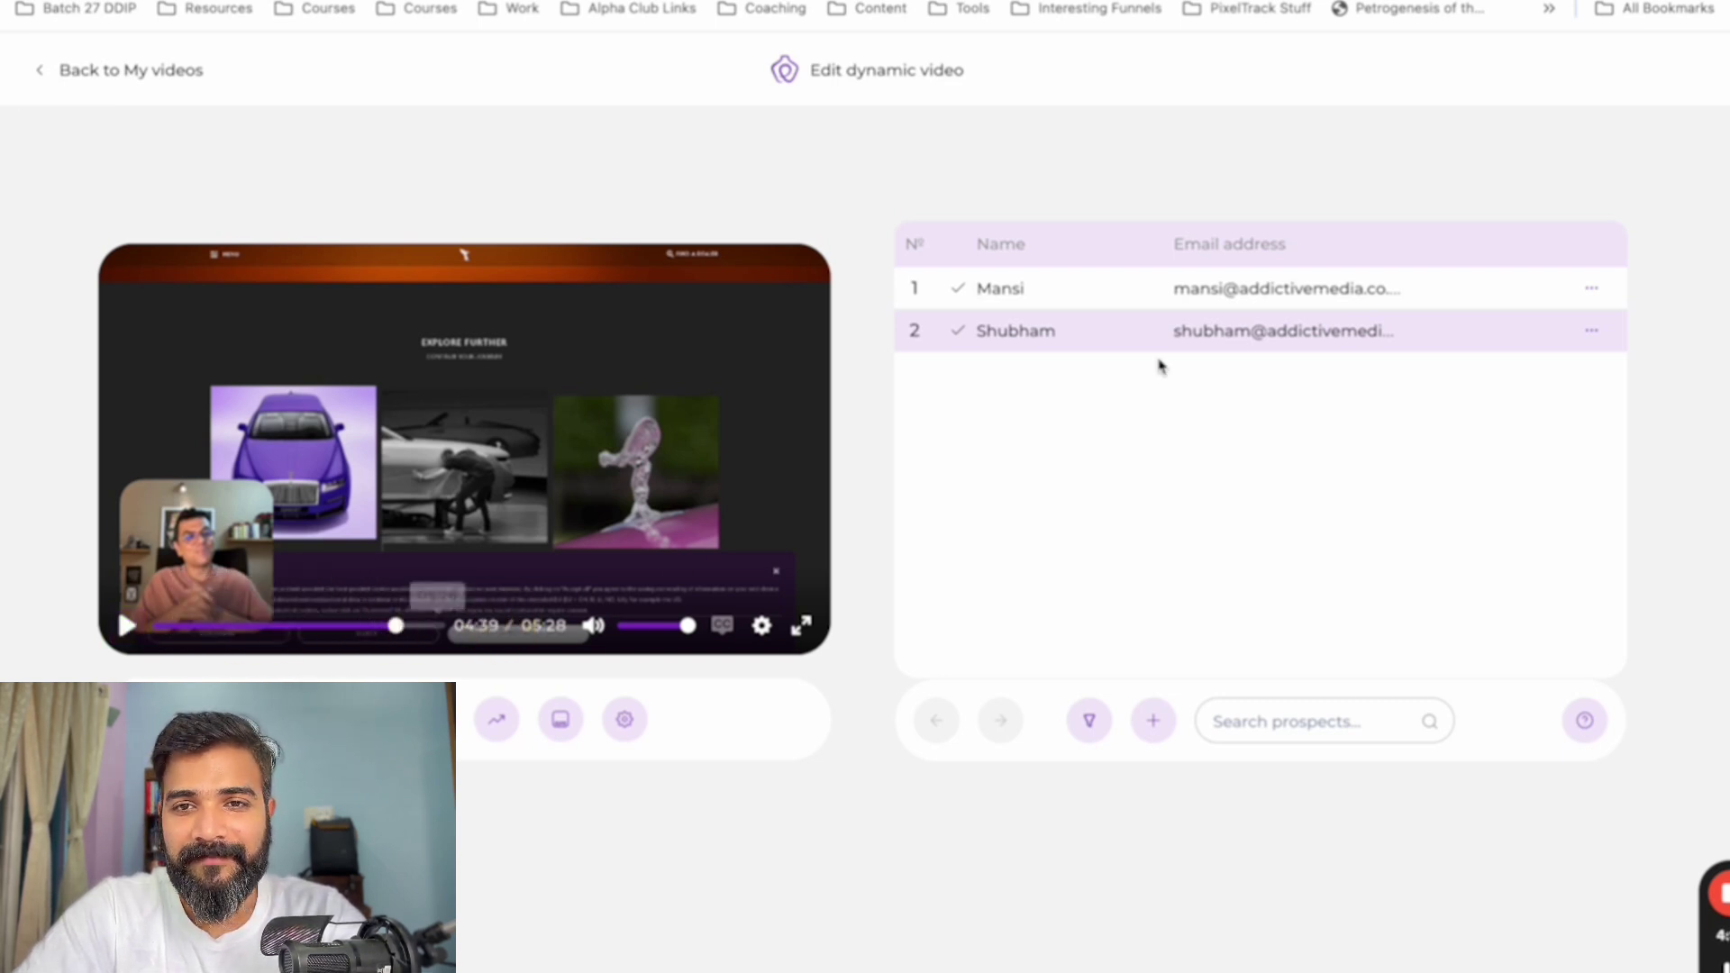
# - Play the first prospect's personalized video, then open the second prospect's shareable page
pyautogui.click(1036, 294)
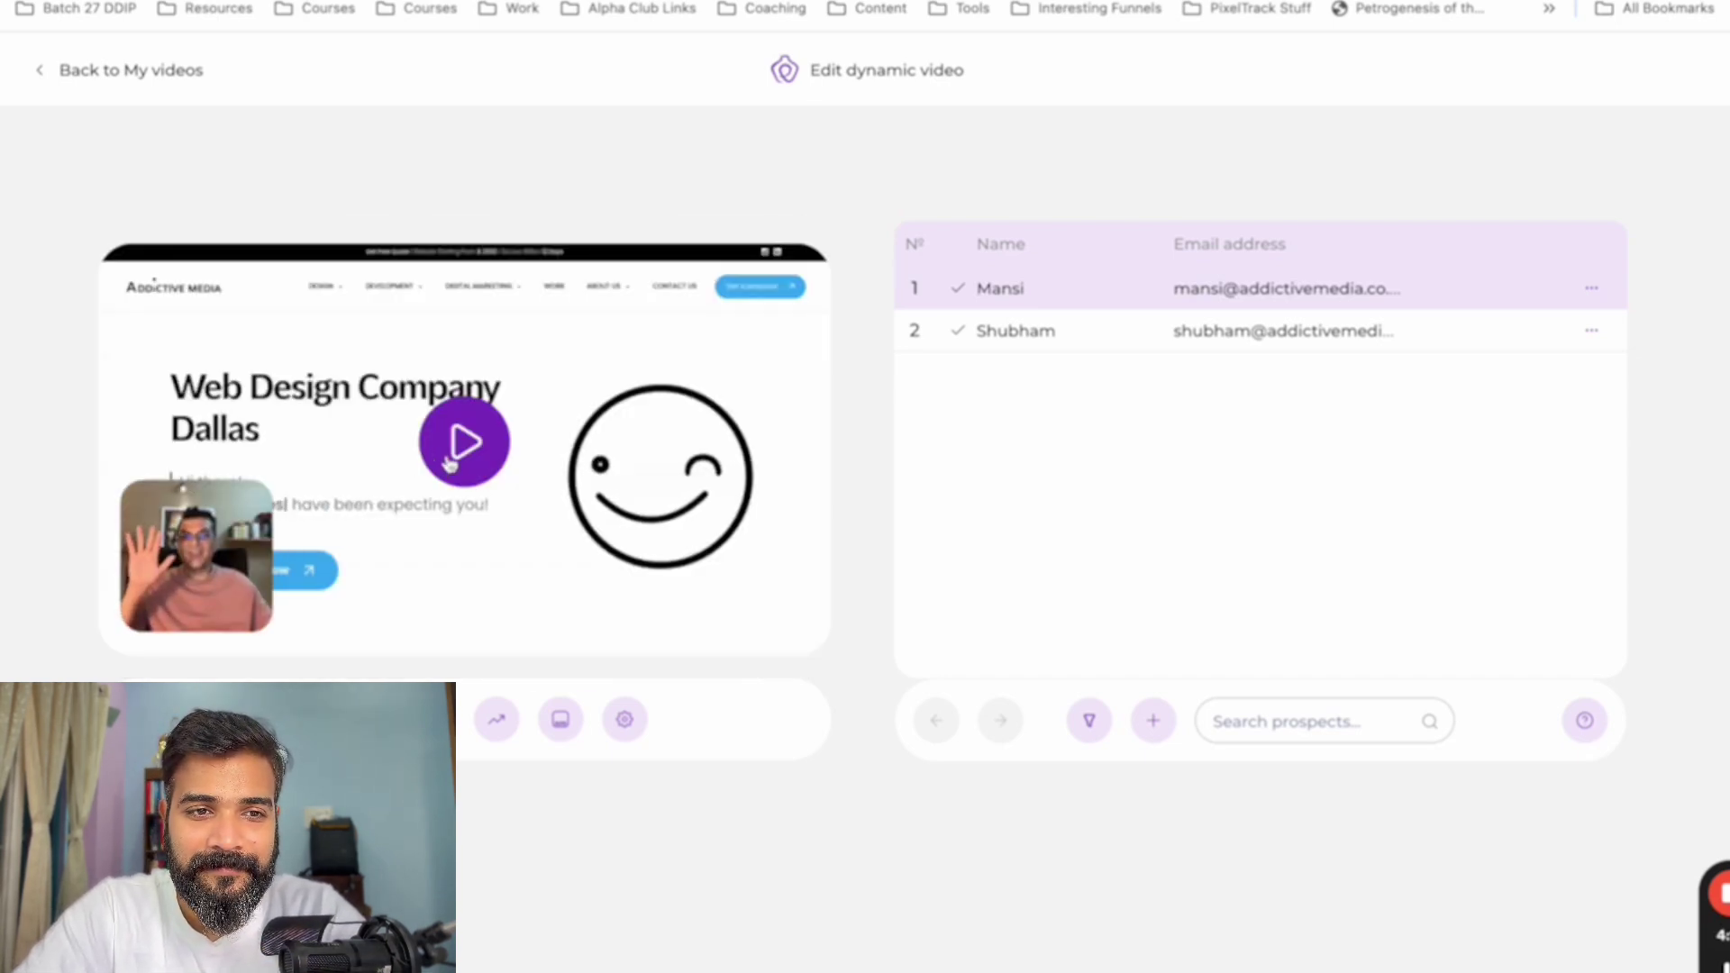
pyautogui.click(455, 450)
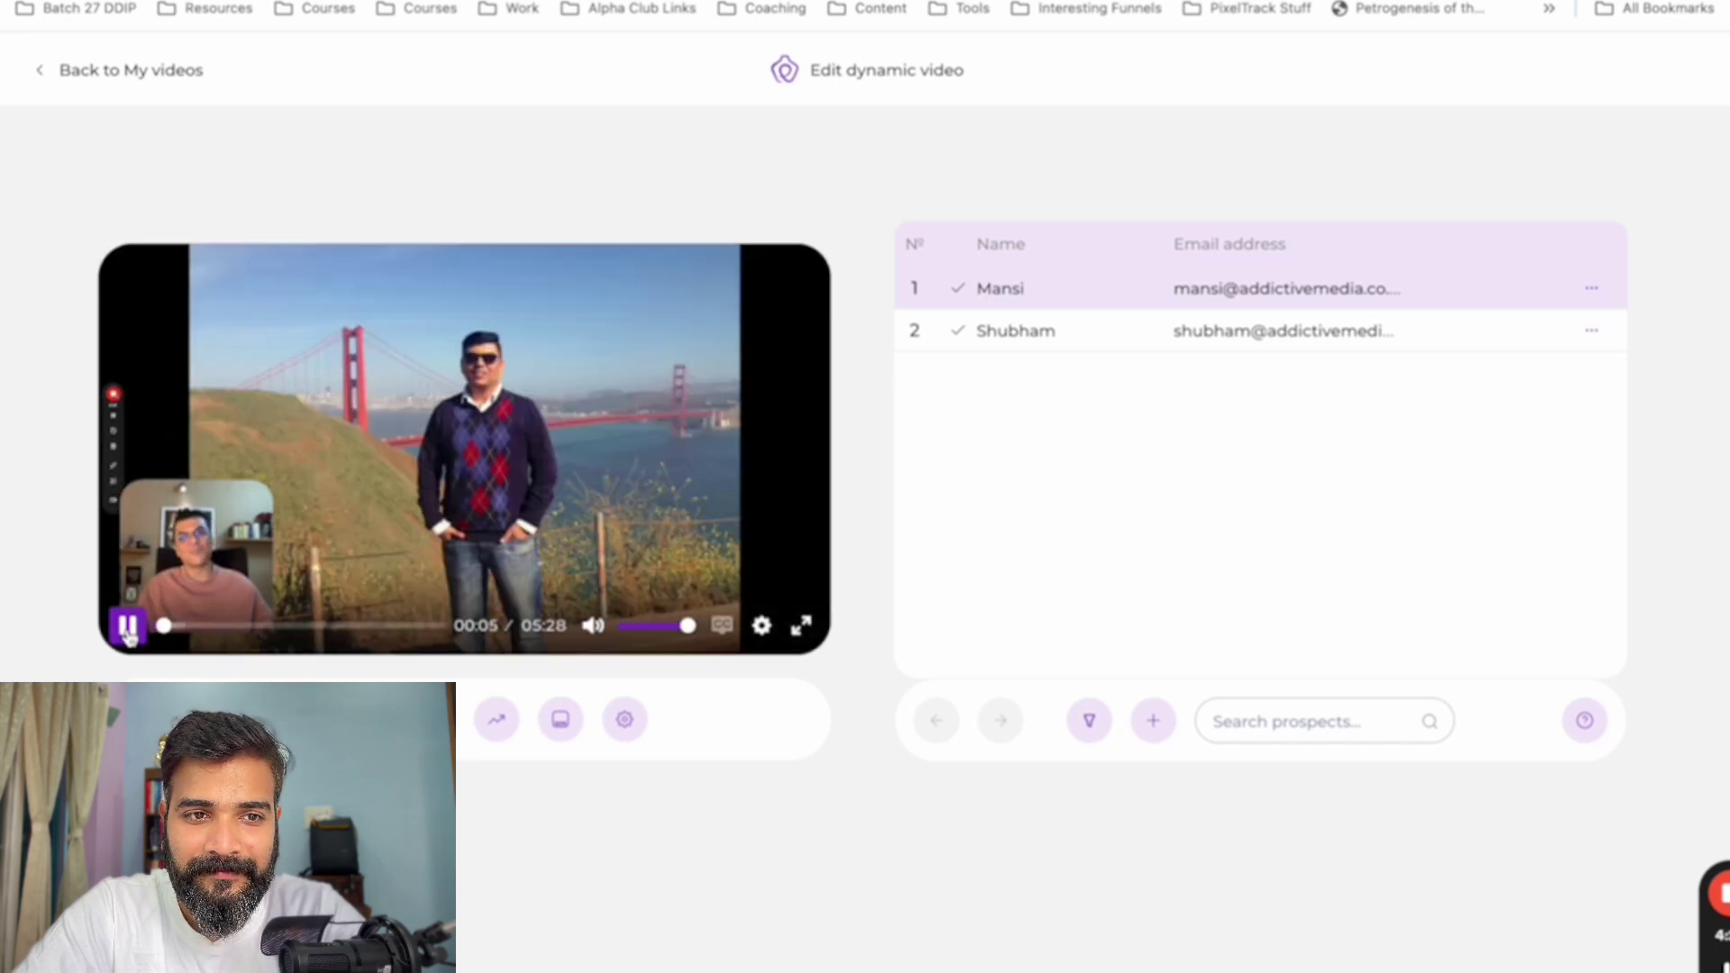
pyautogui.click(131, 633)
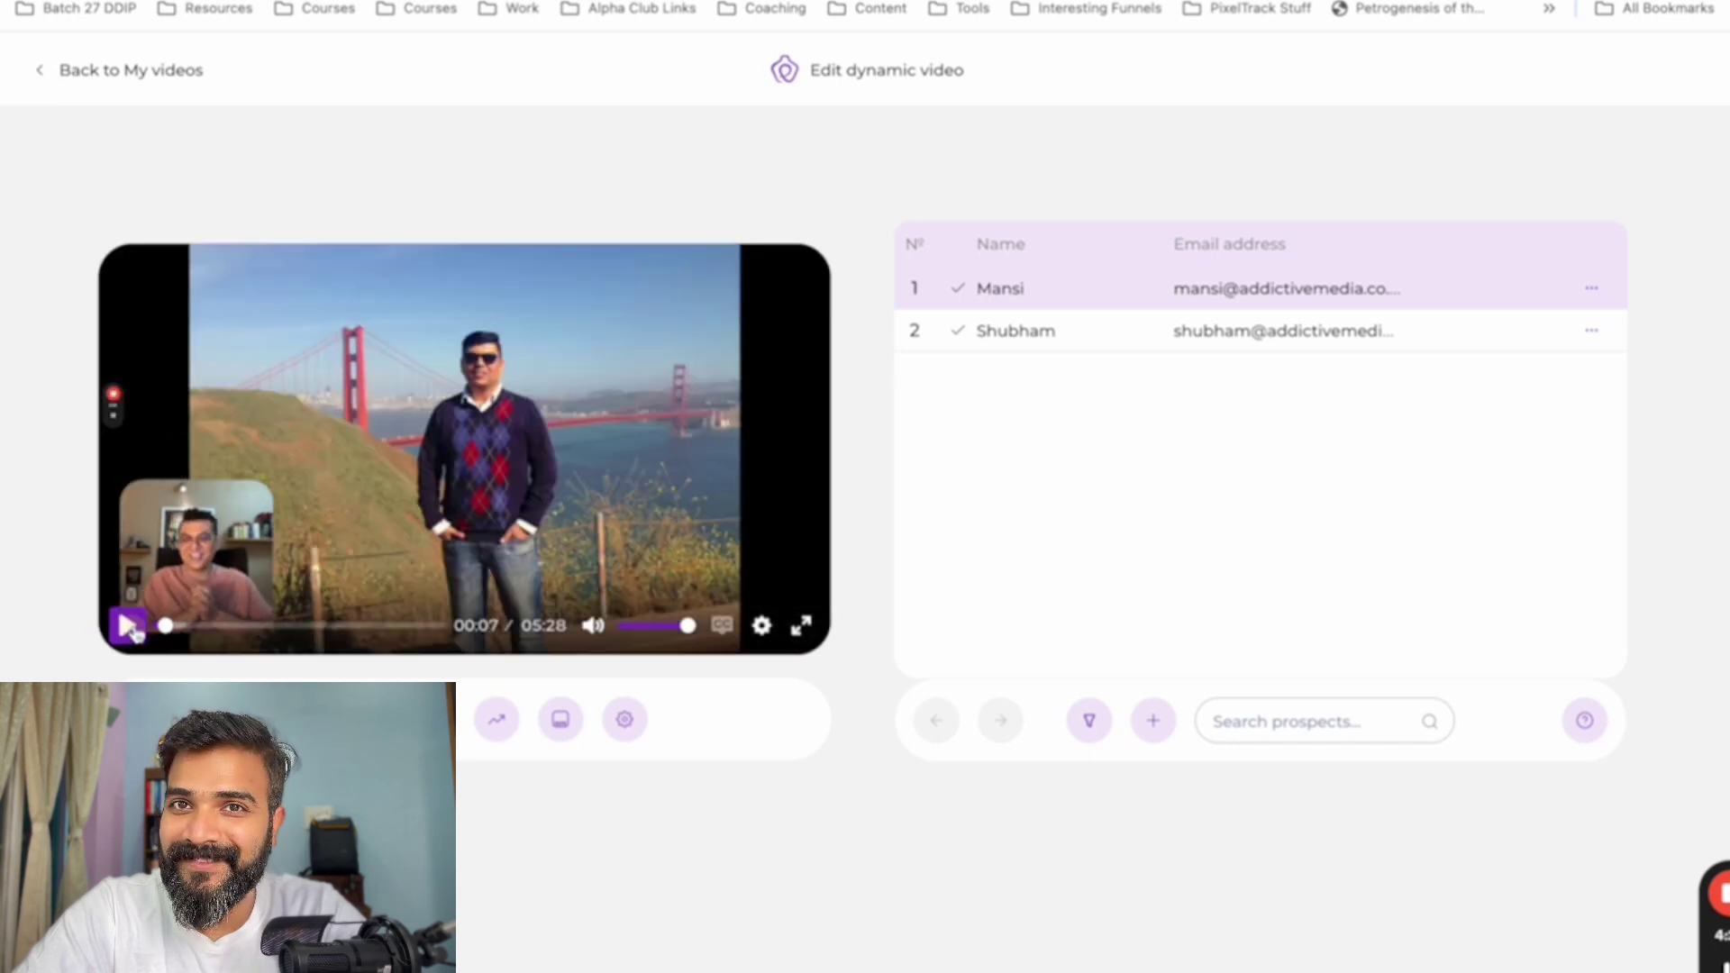
pyautogui.click(1012, 333)
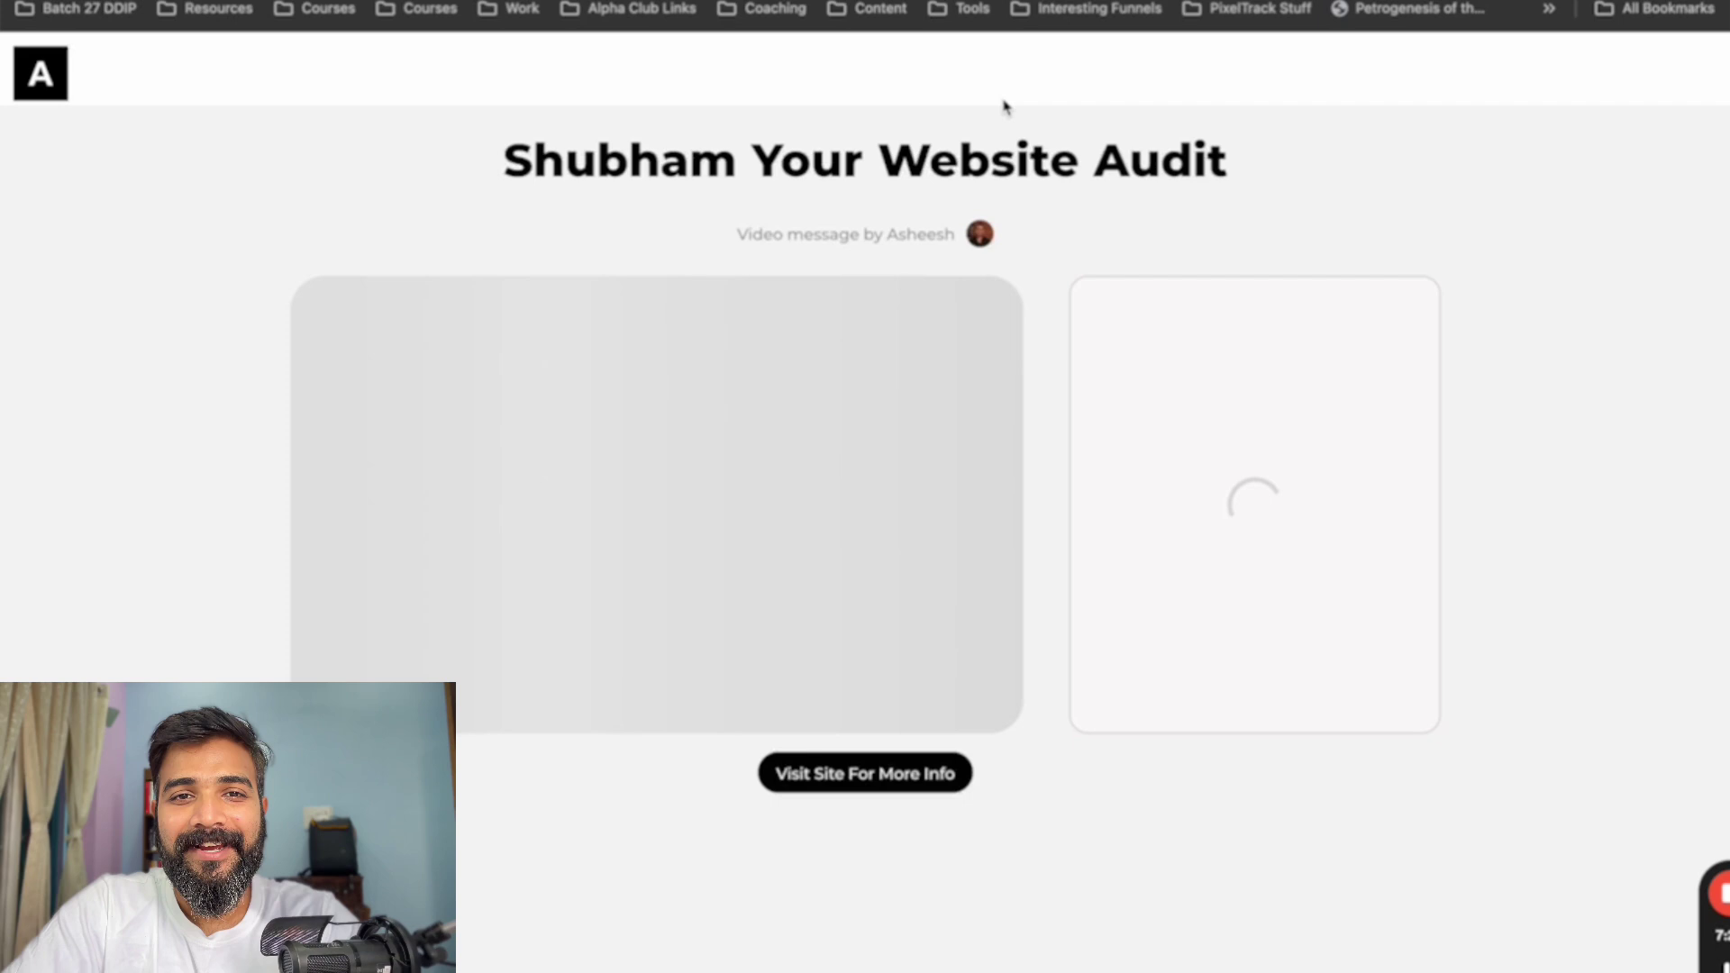
# - Inspect the Website Audit page title and scroll down to the booking calendar
pyautogui.moveTo(505, 160); pyautogui.dragTo(1161, 164)
pyautogui.click(712, 160)
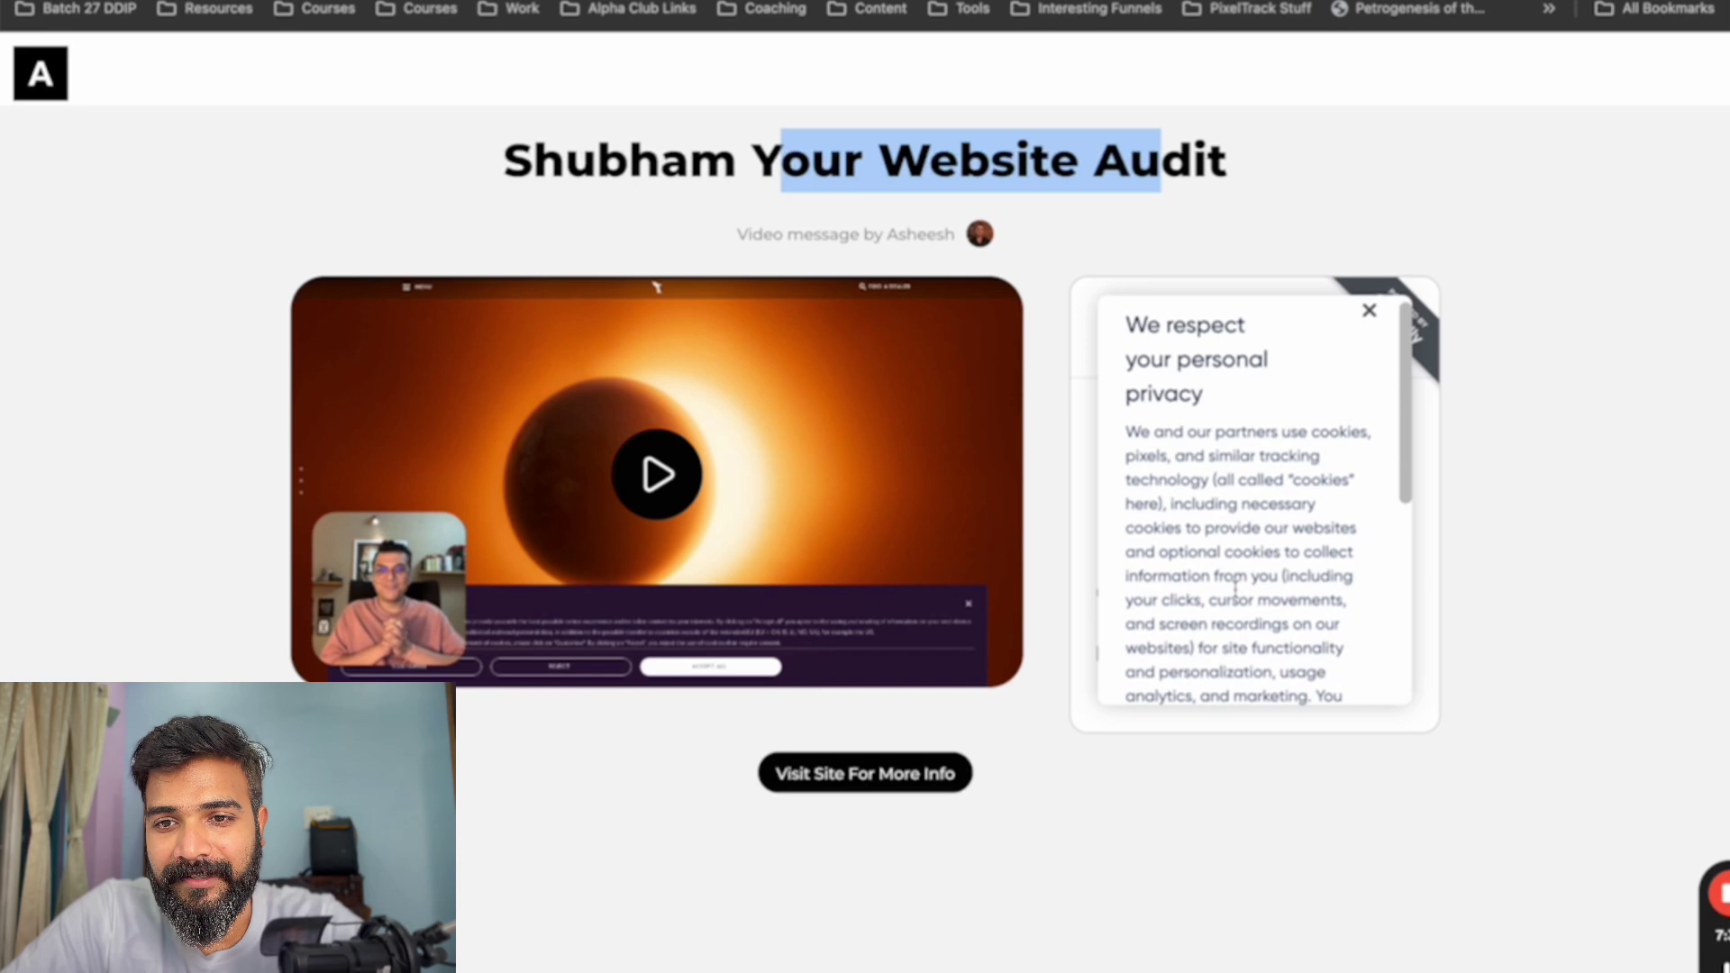
pyautogui.scroll(-5, 1208, 598)
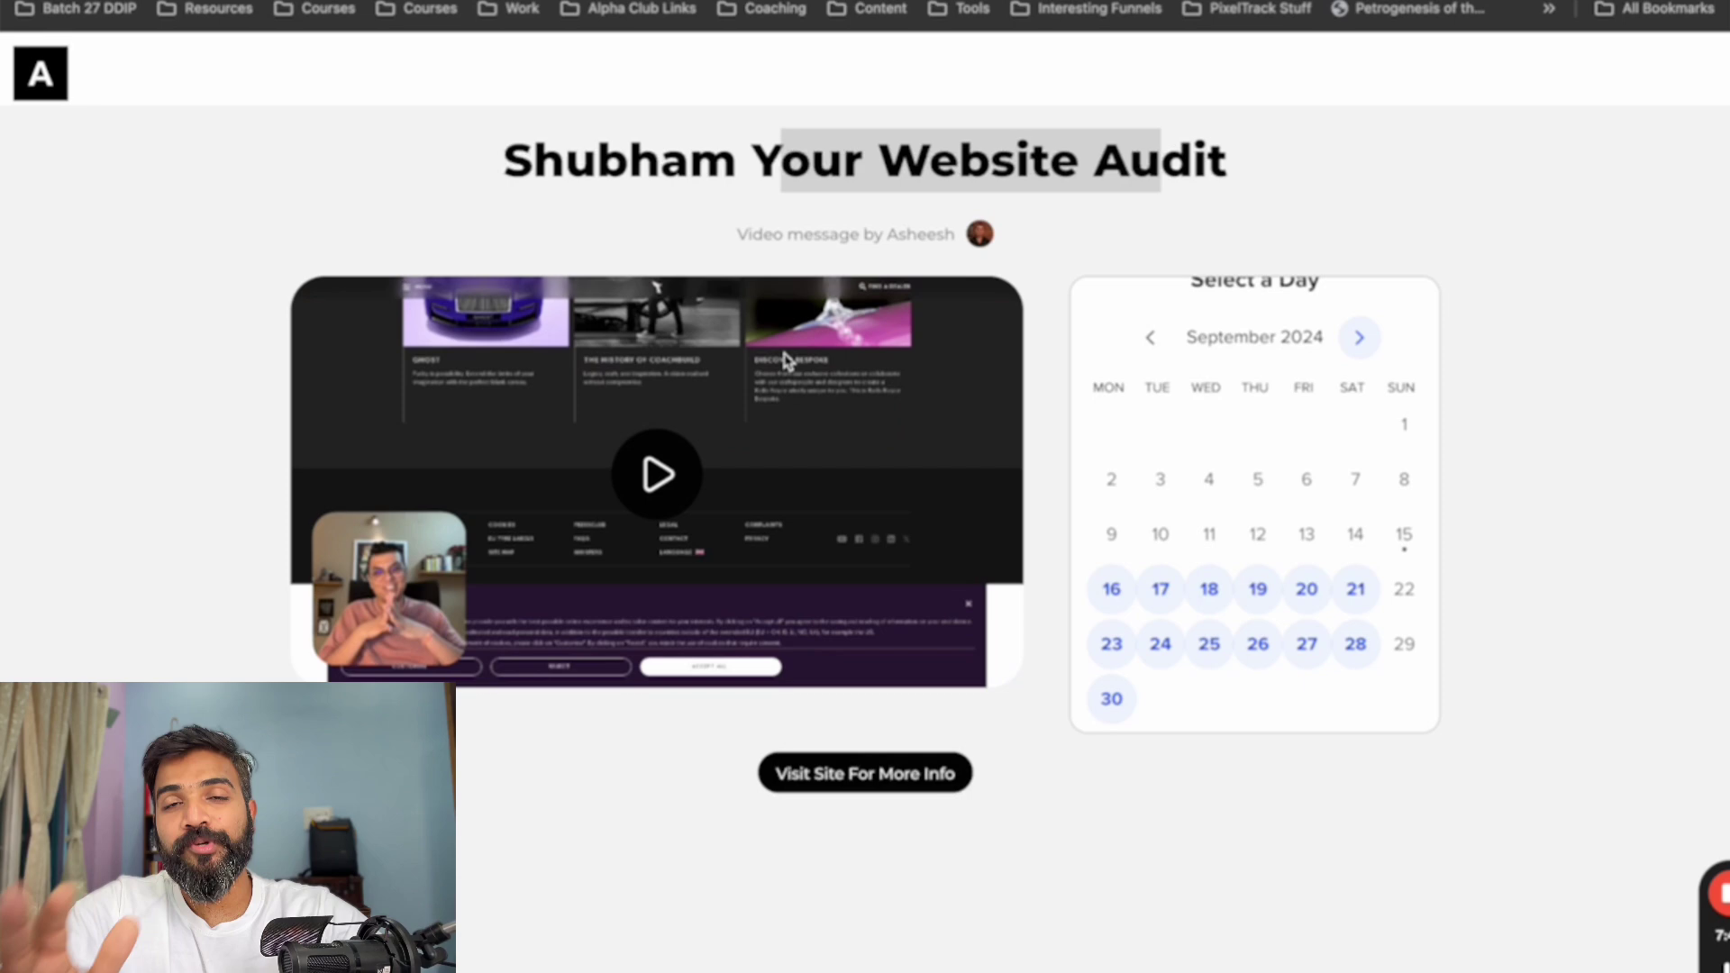
# - Close the landing page, reopen the Potion site via the address bar, and browse its homepage
pyautogui.hotkey('ctrl', 'w')
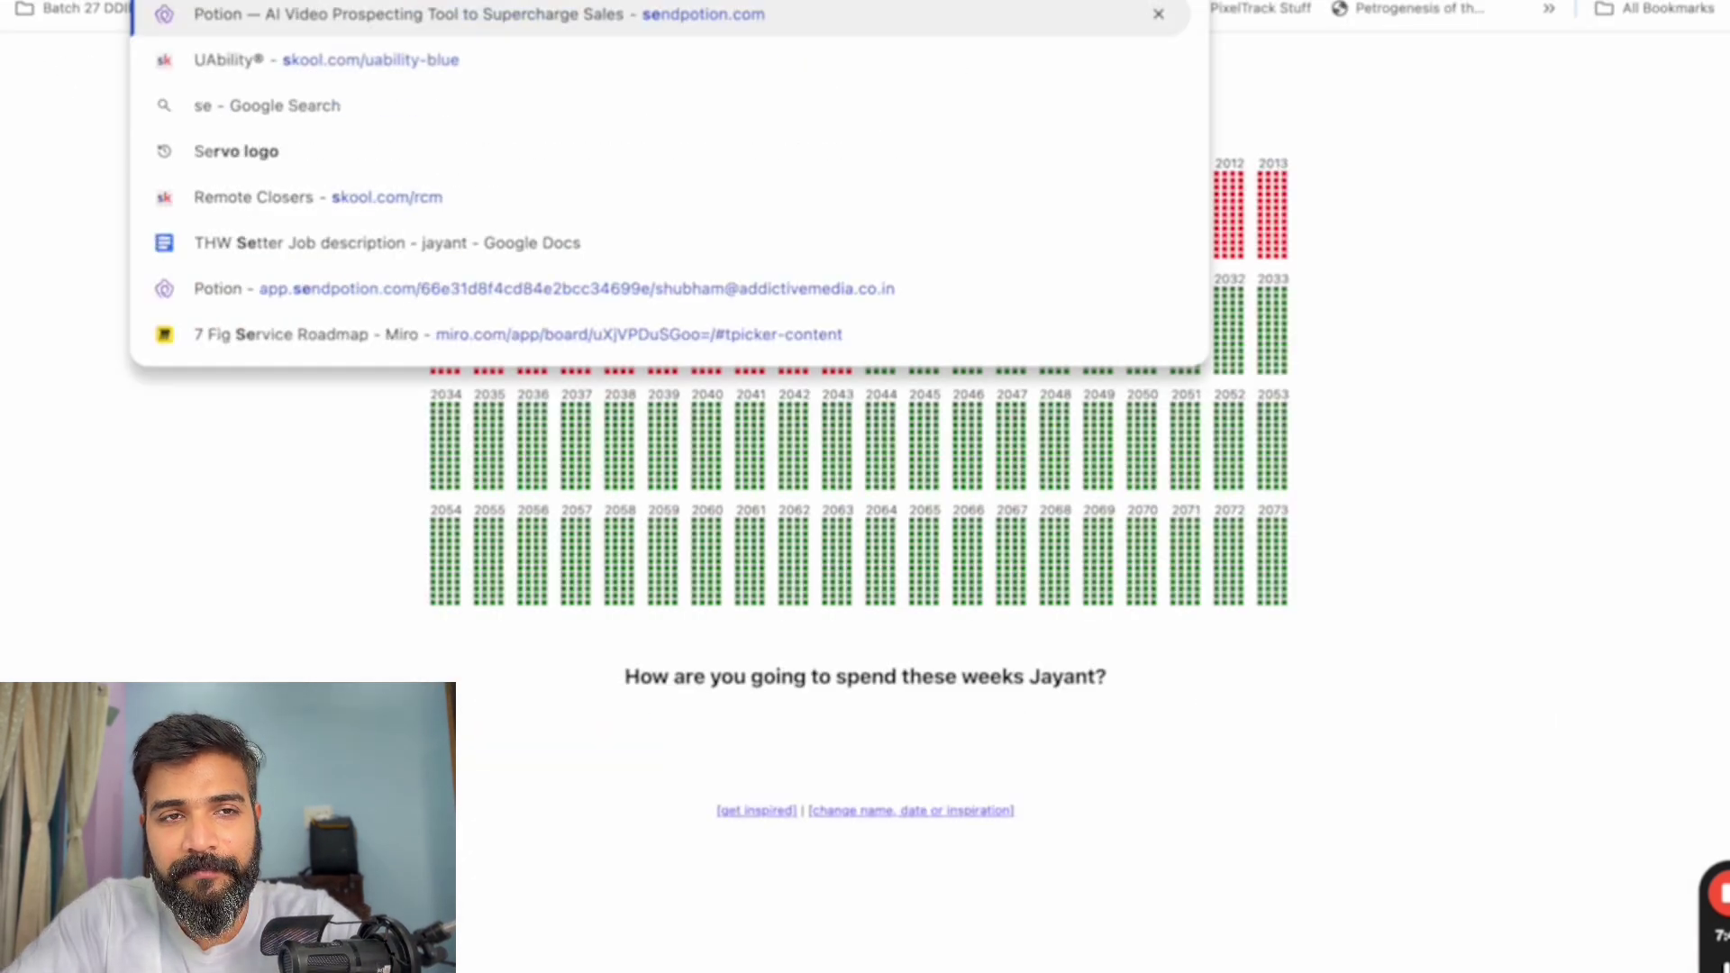
pyautogui.write('end')
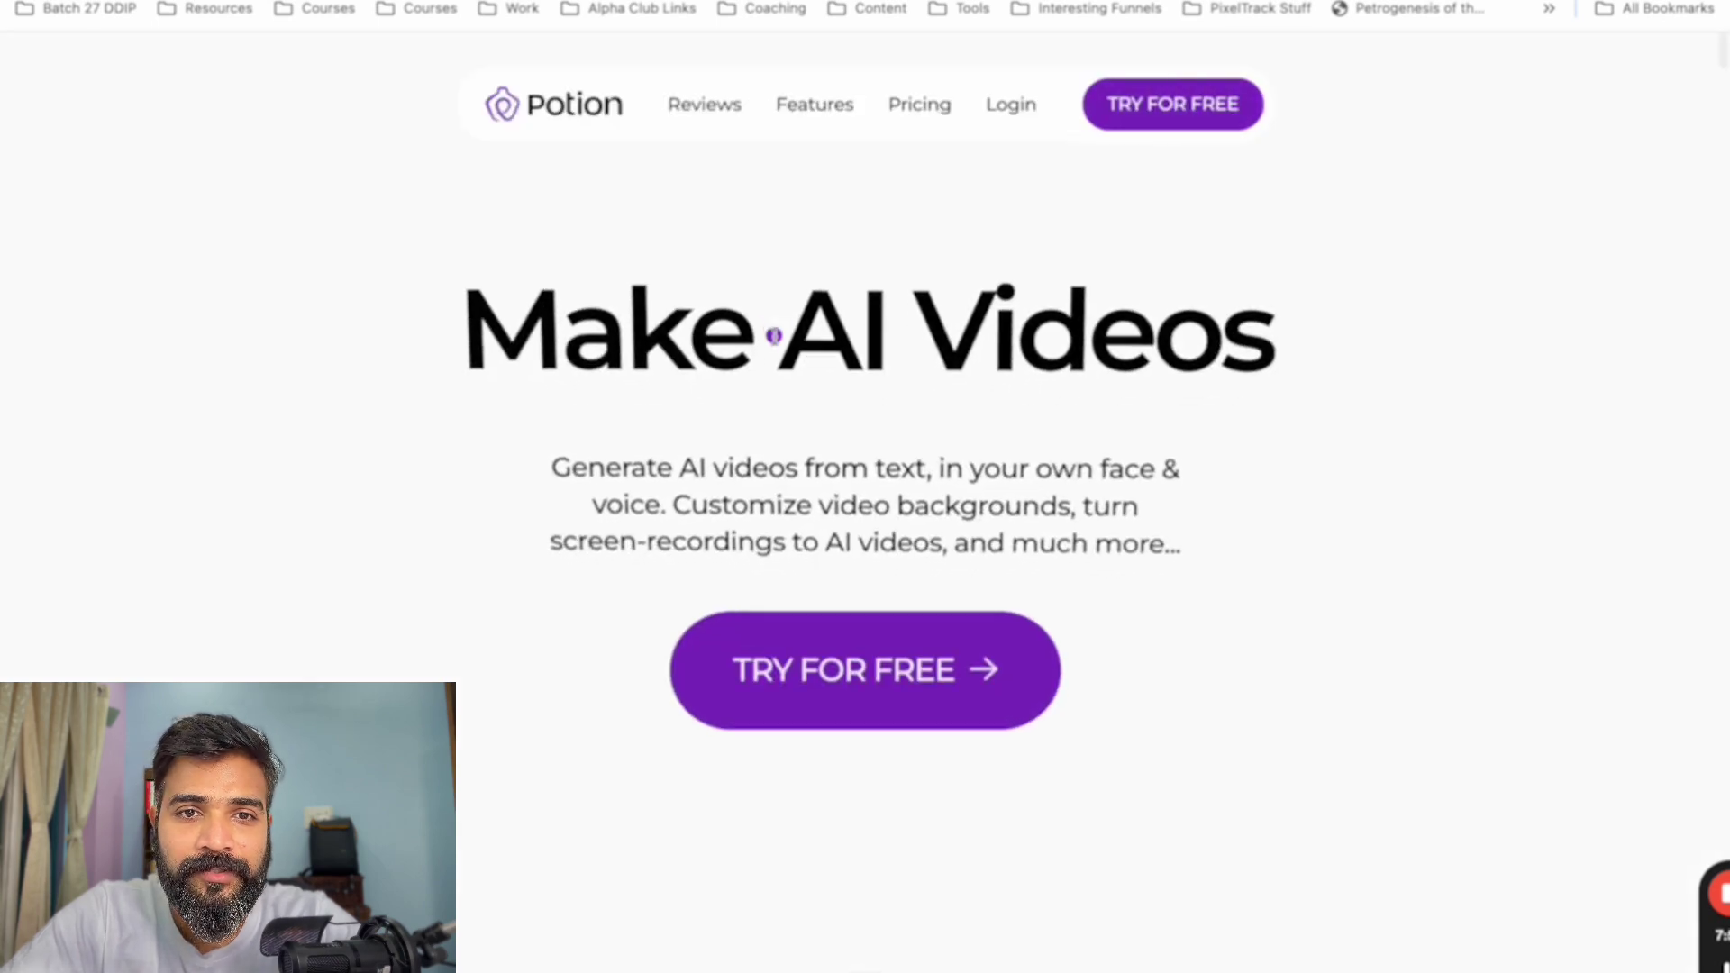
pyautogui.scroll(-5, 776, 346)
pyautogui.scroll(-3, 777, 346)
pyautogui.scroll(8, 946, 579)
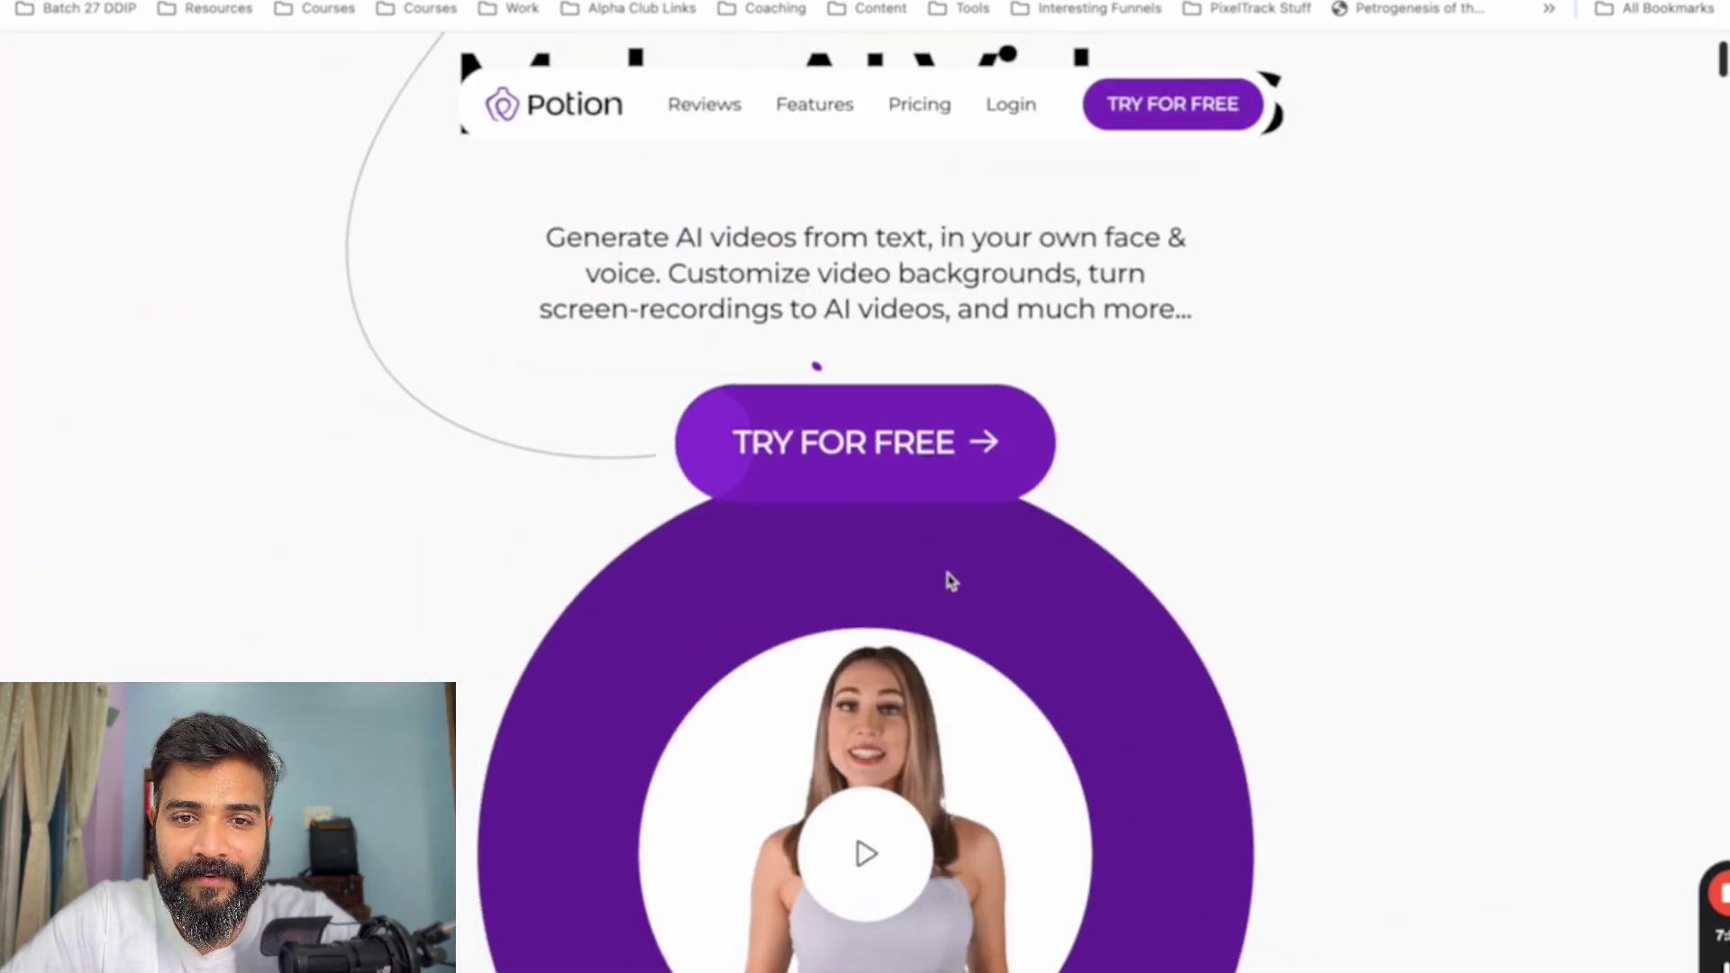
pyautogui.scroll(-5, 842, 690)
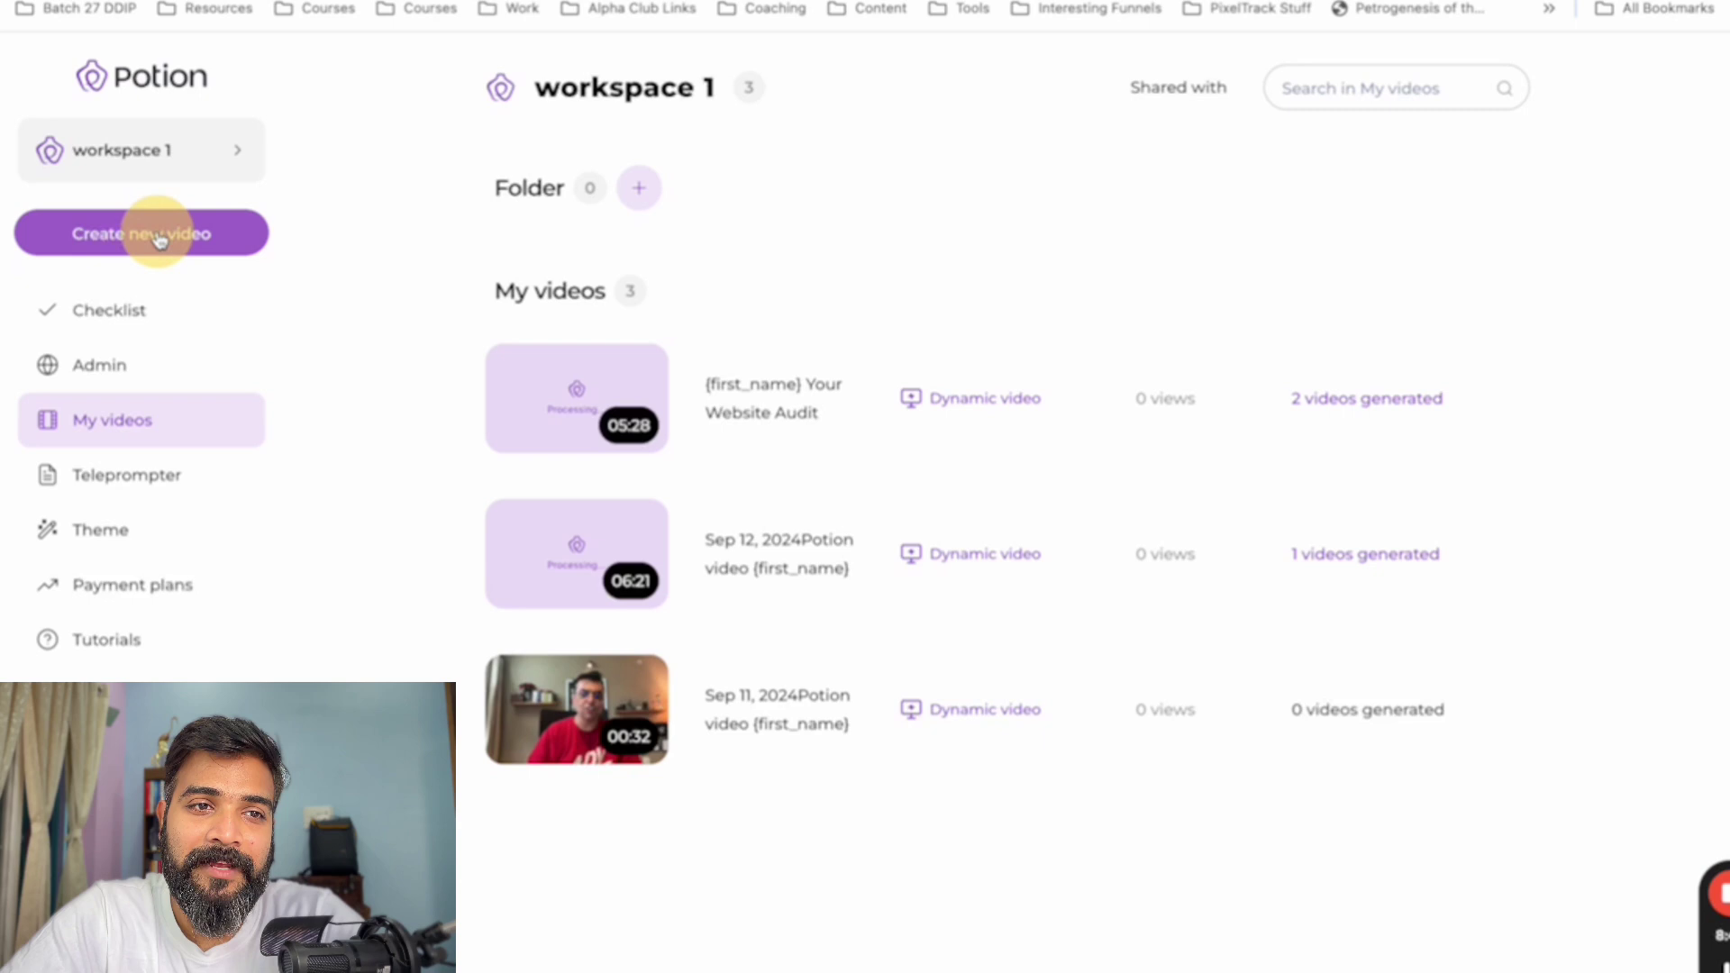
# - Create a new manually recorded video personalizing both greeting and video background
pyautogui.click(154, 237)
pyautogui.moveTo(887, 446)
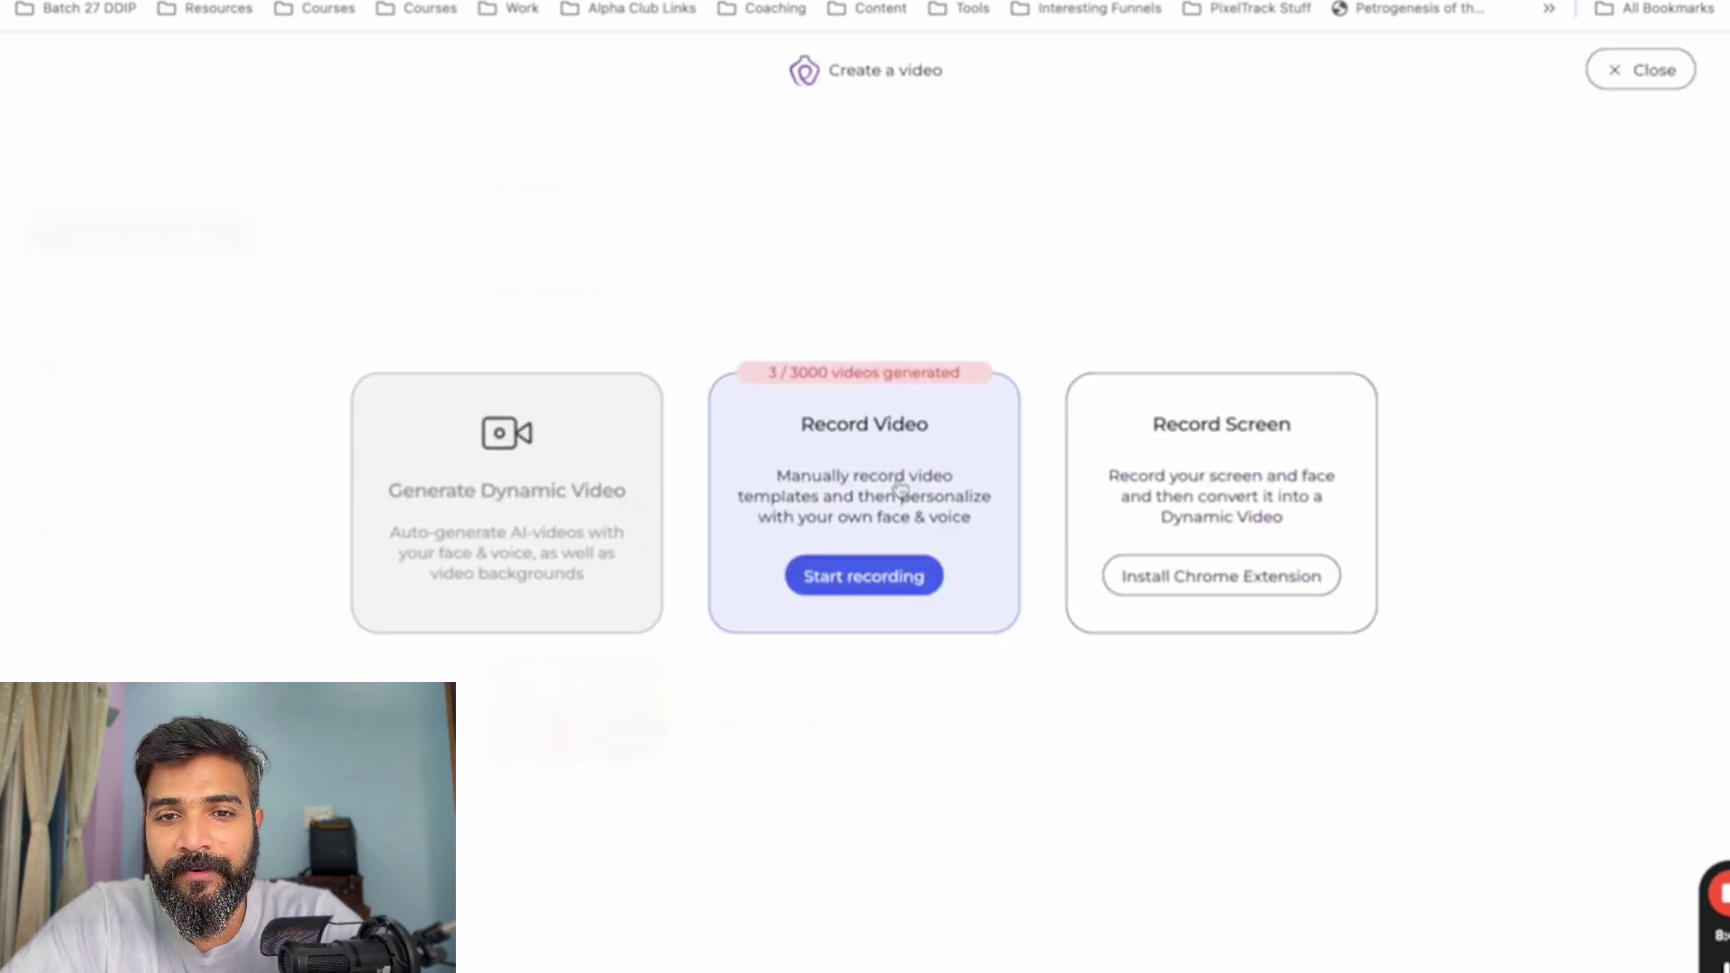
pyautogui.click(891, 581)
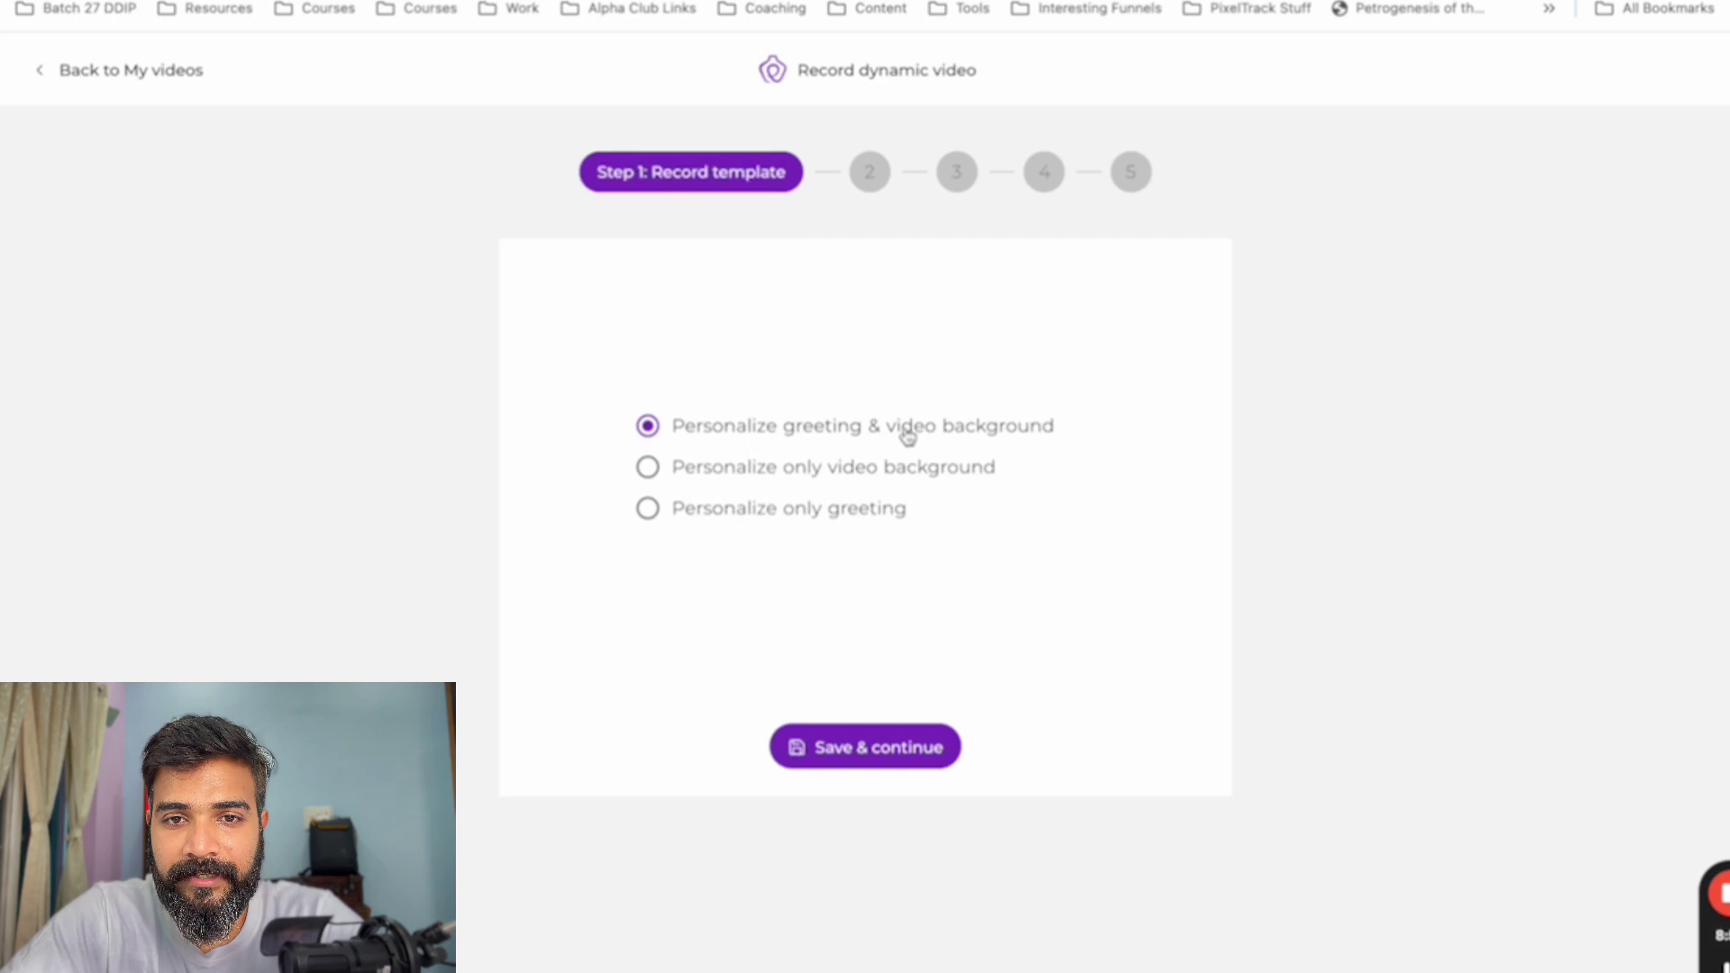
pyautogui.click(922, 749)
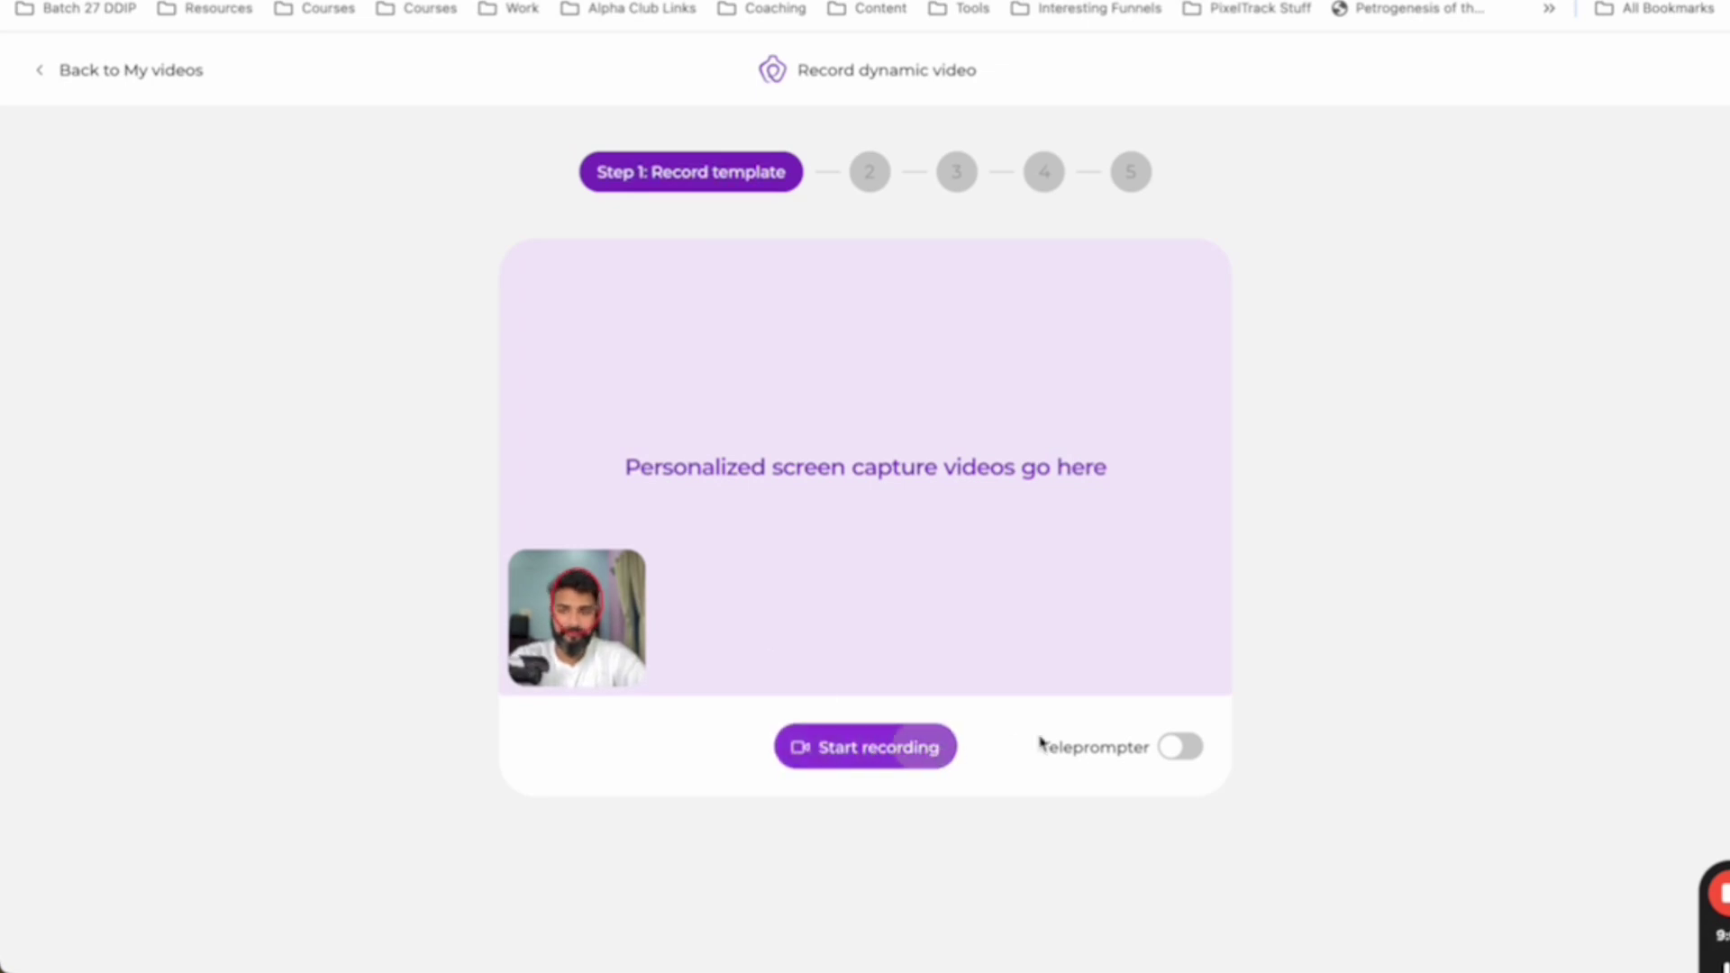
# - Leave the teleprompter switched off for the template recording
pyautogui.click(1180, 760)
pyautogui.click(1178, 757)
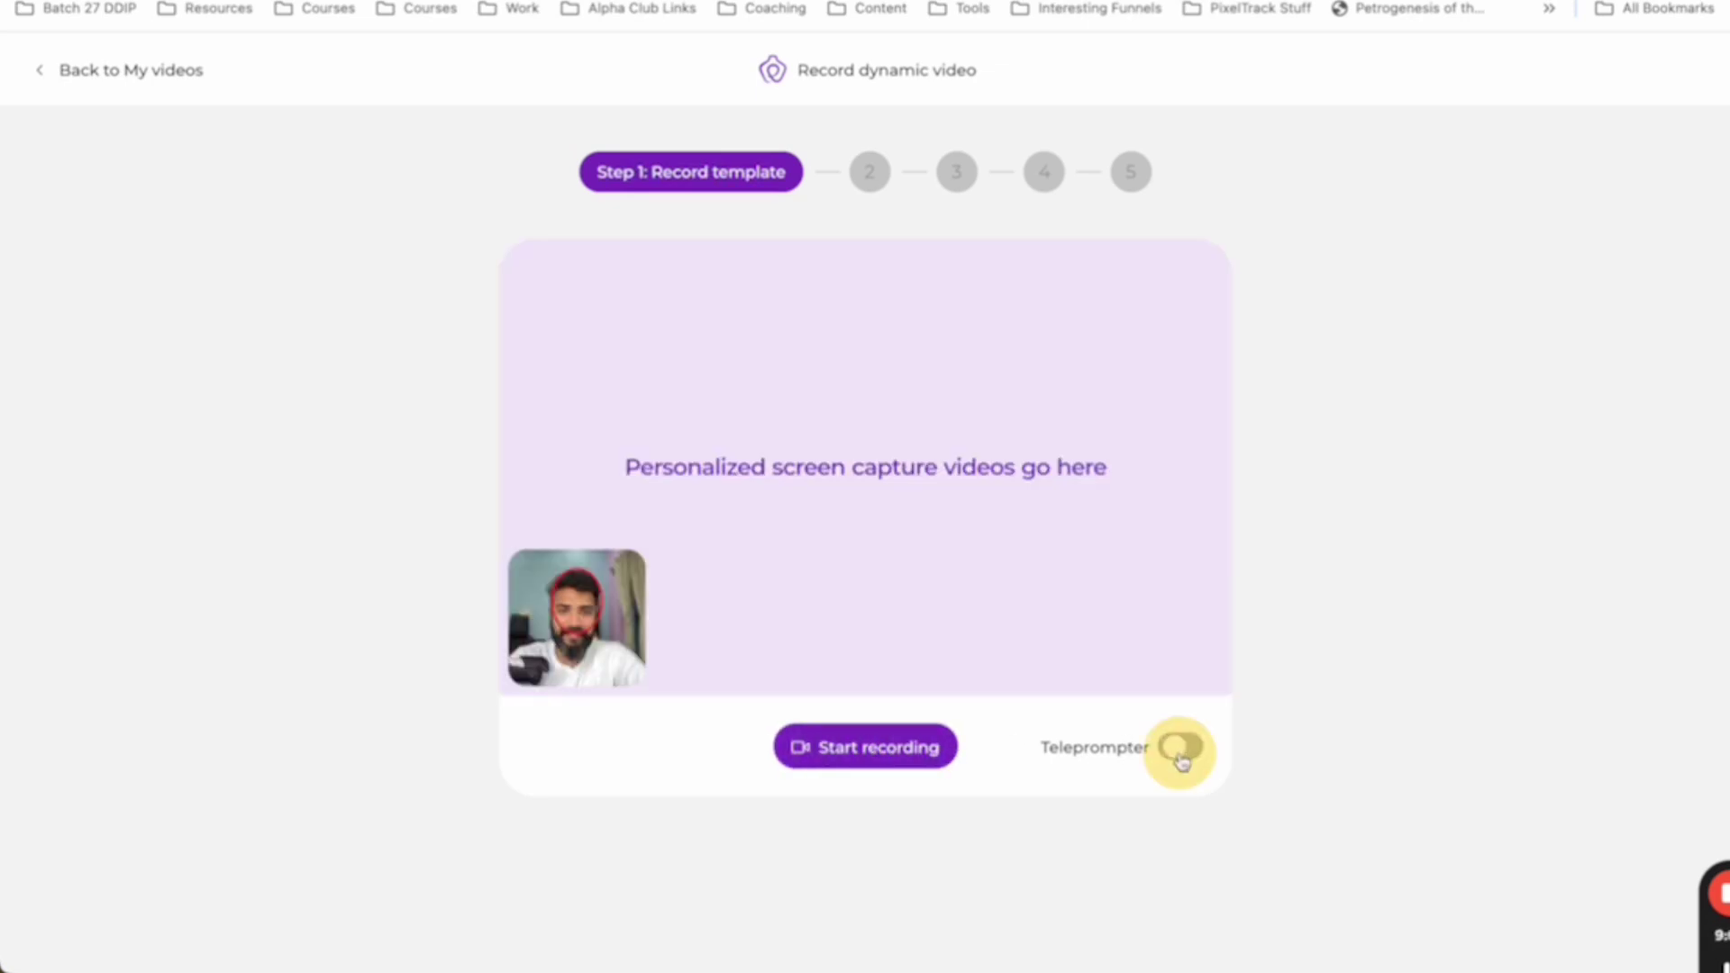
pyautogui.click(1175, 754)
pyautogui.click(1174, 755)
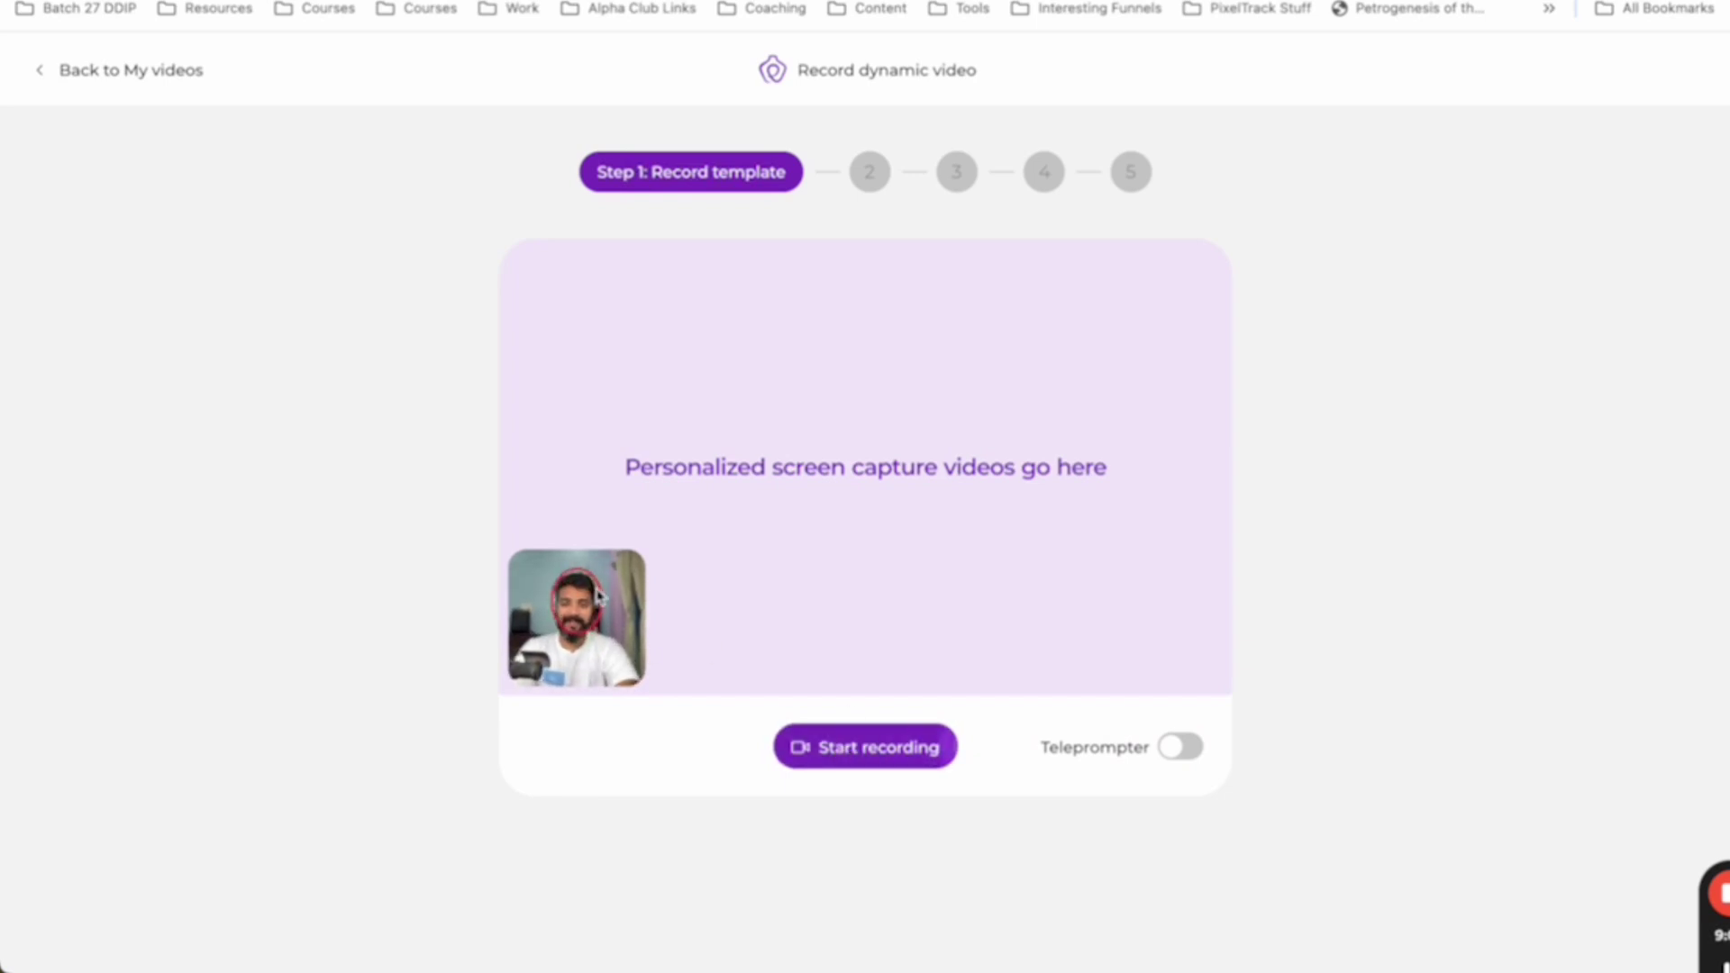
# - Record the template pitch, stopping after about 53 seconds
pyautogui.click(844, 755)
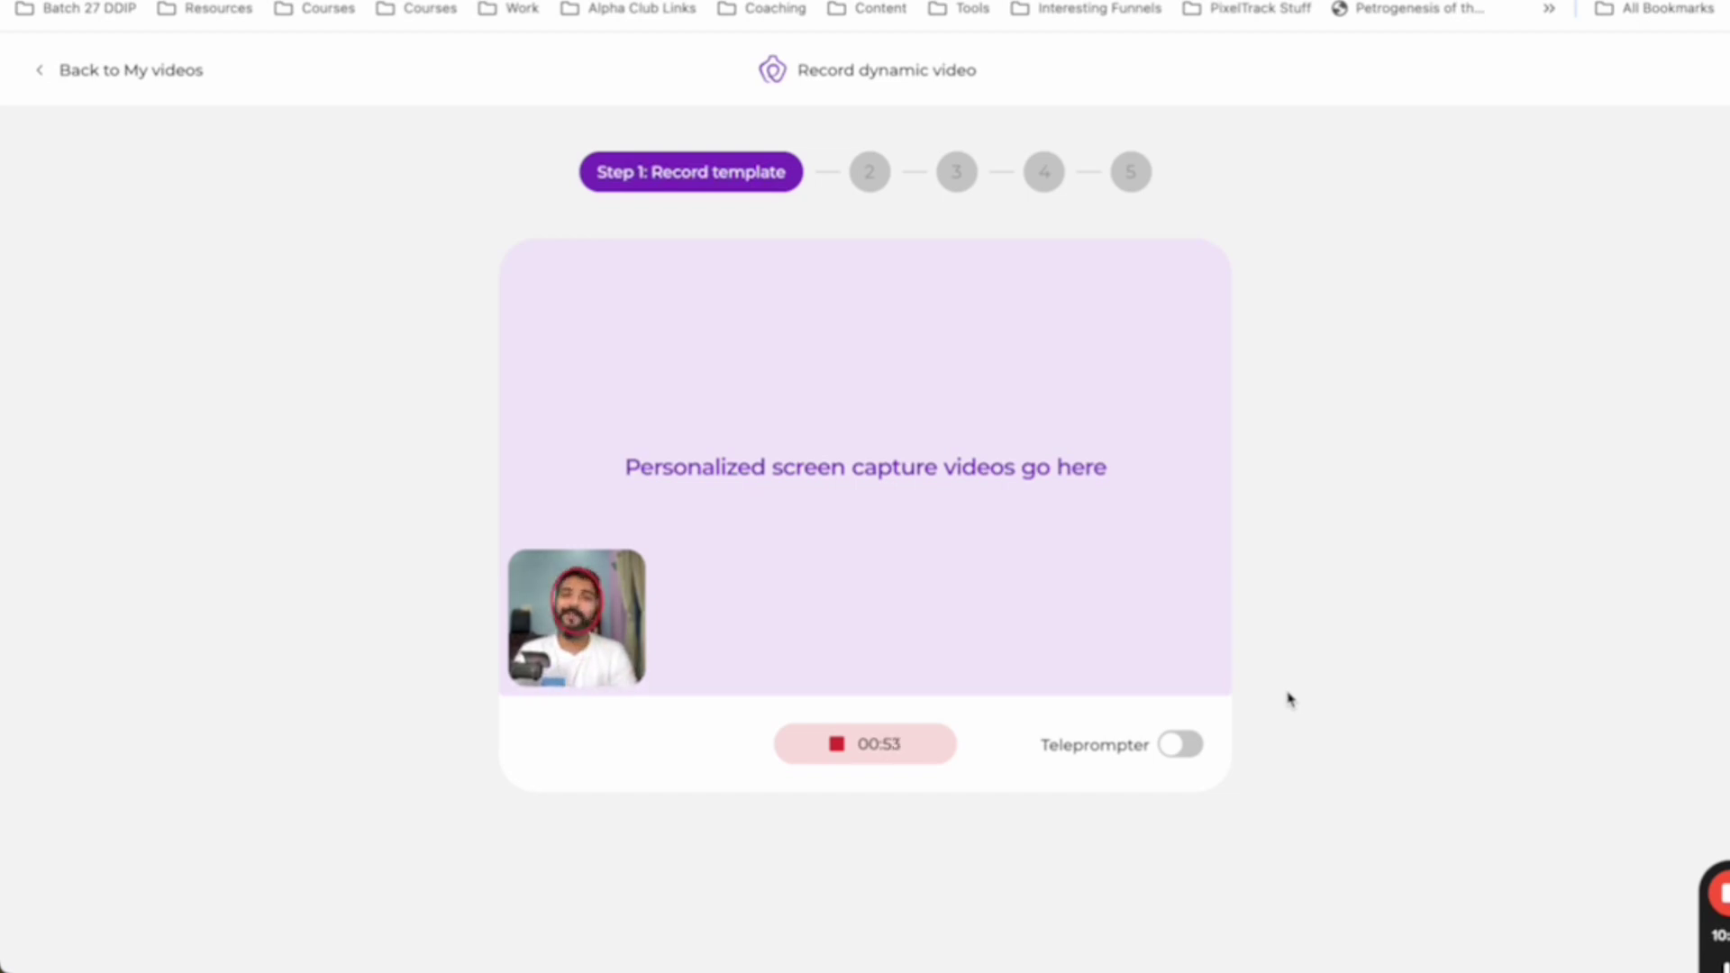
pyautogui.click(917, 762)
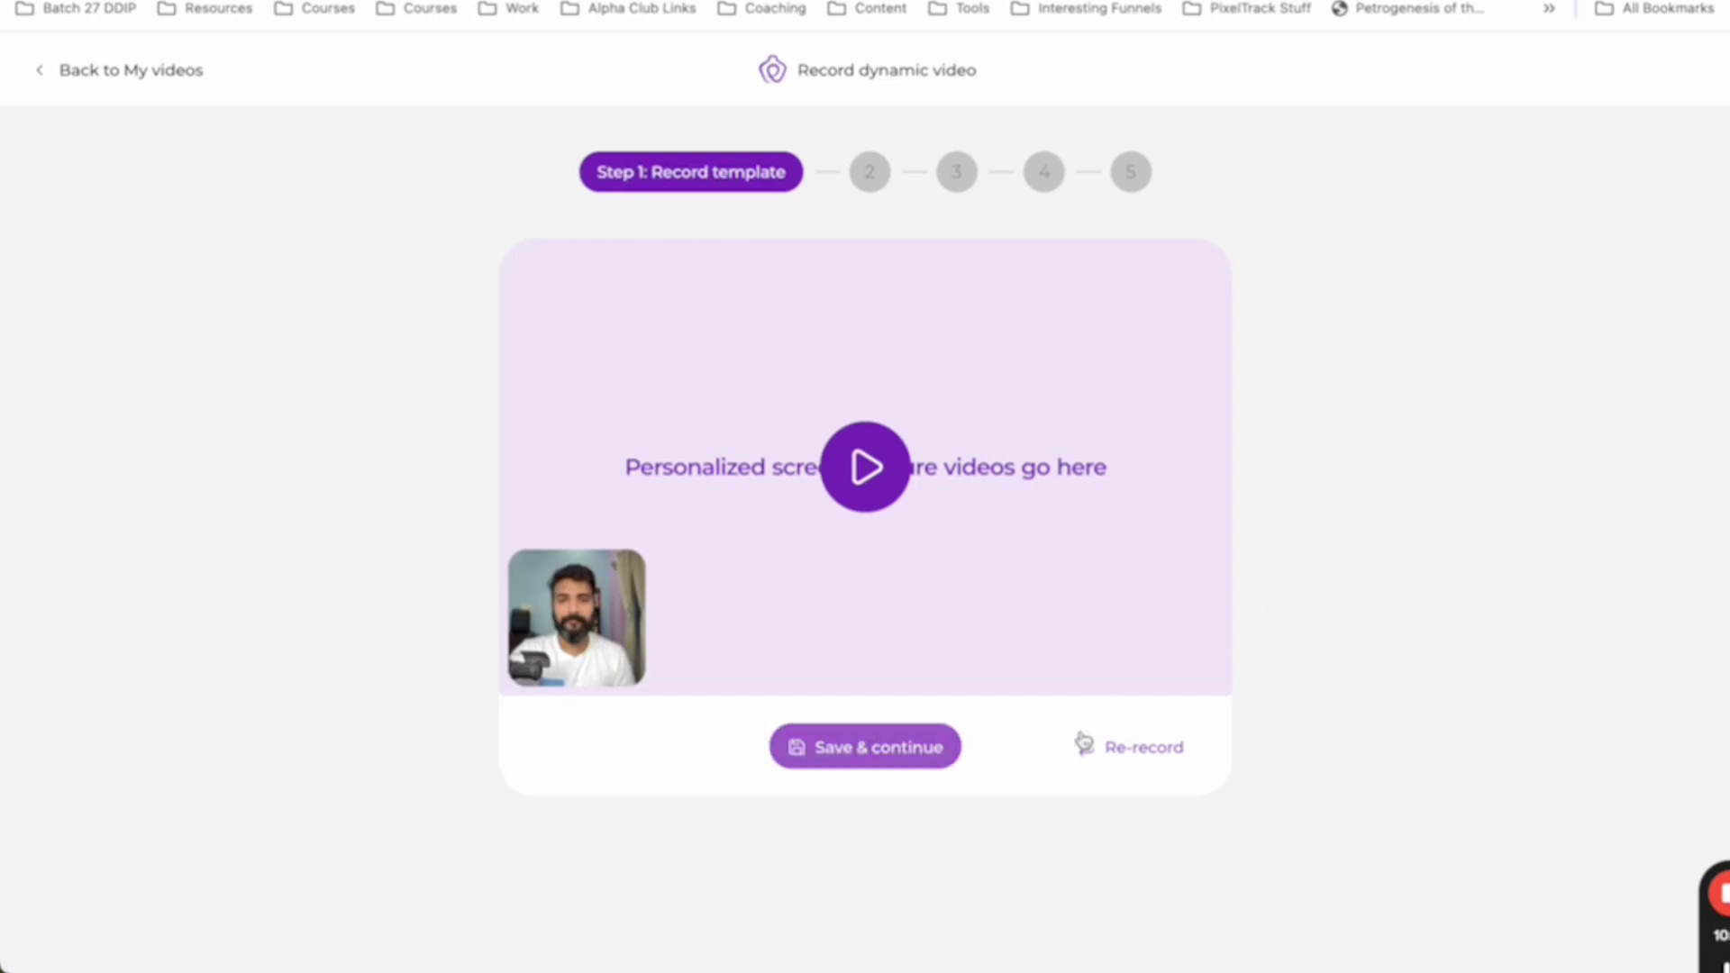
# - Save the recorded template and let subtitles generate until Step 3 appears
pyautogui.click(868, 755)
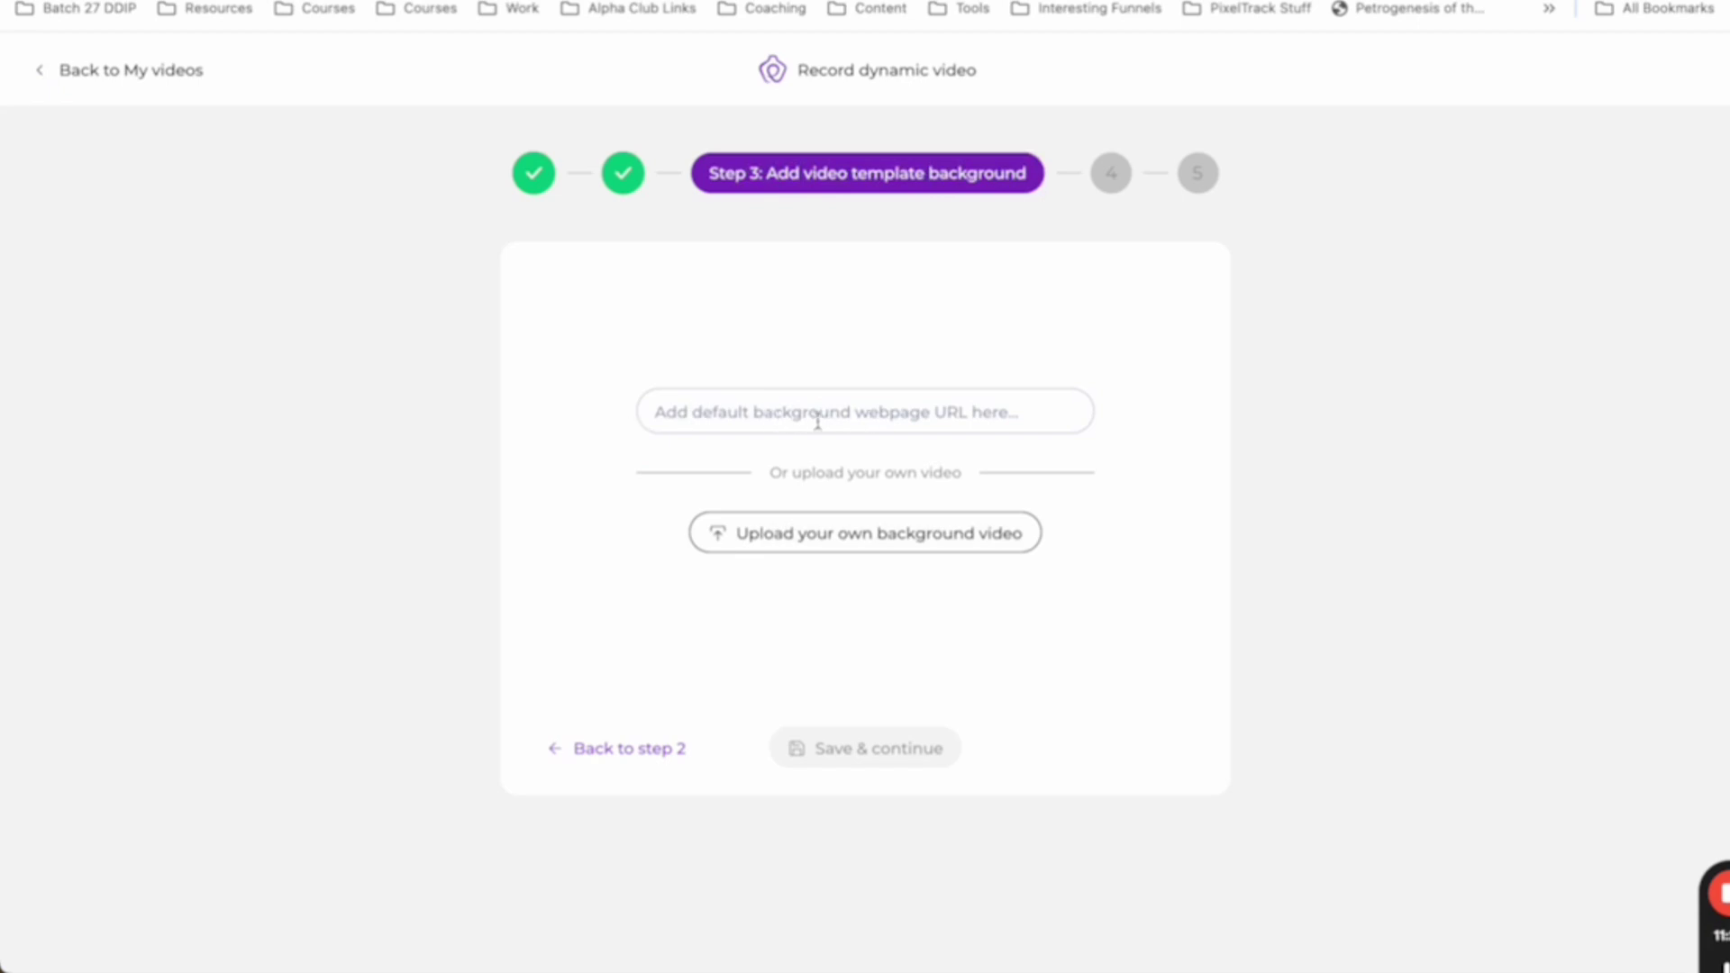
# - Set jayantpadhi.com as the default background webpage and continue to the Add names table
pyautogui.click(731, 416)
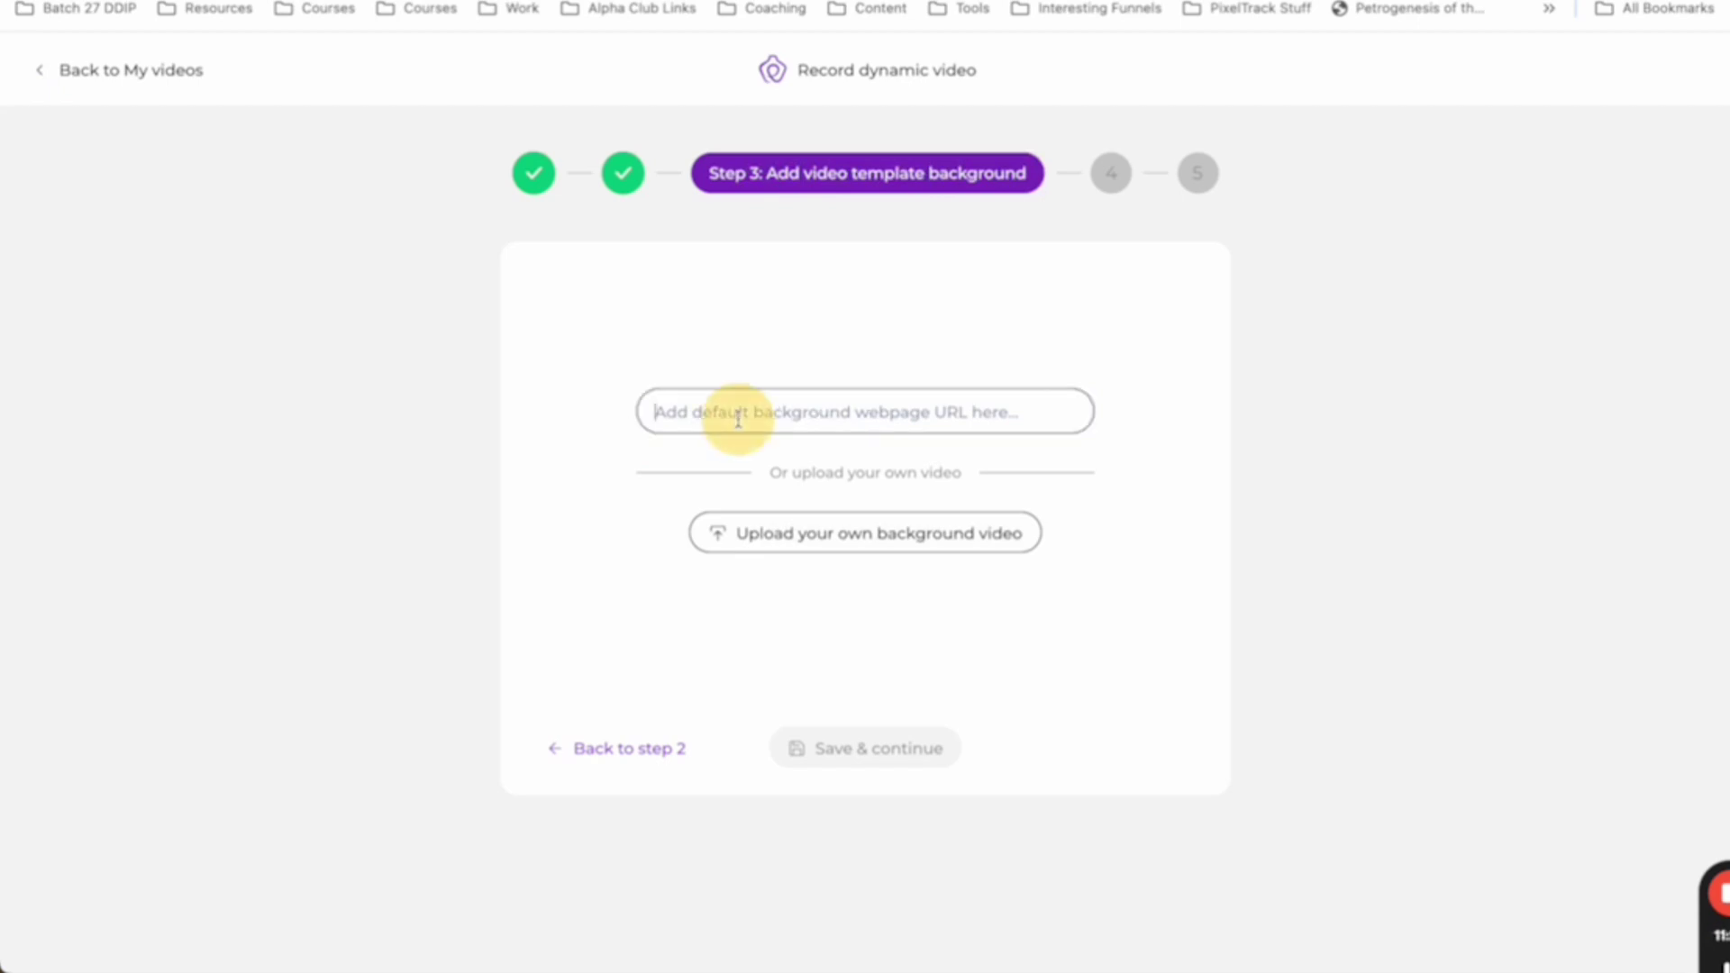
pyautogui.write('jayn')
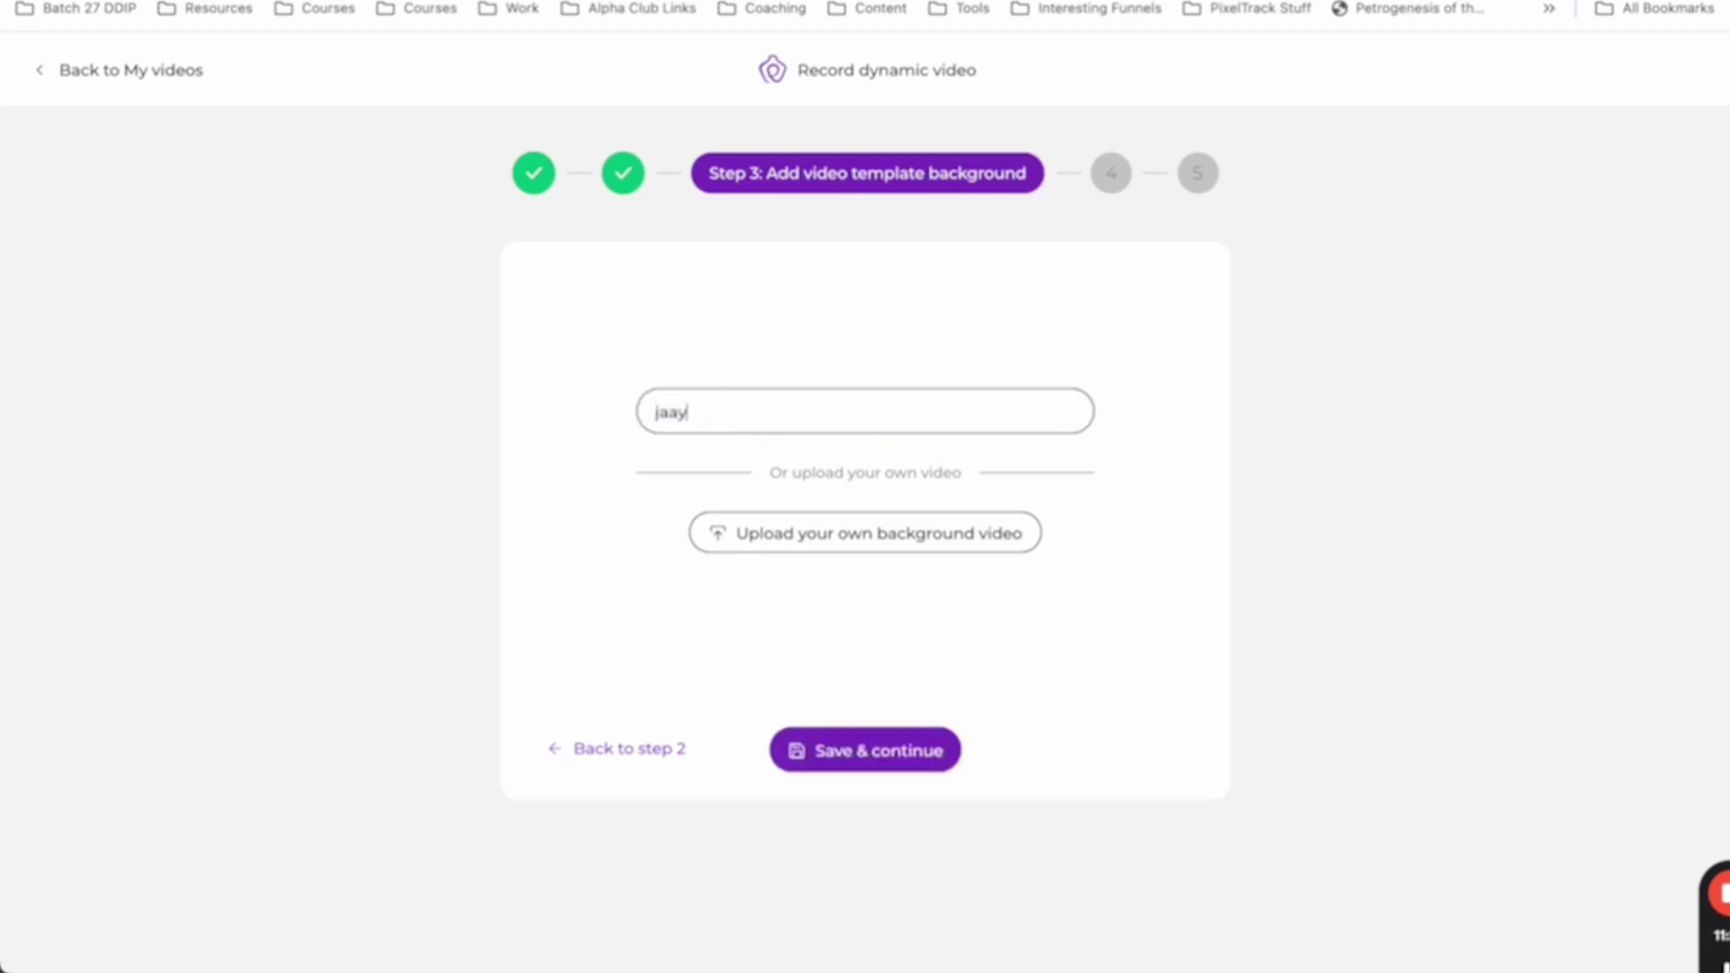
pyautogui.press('BackSpace')
pyautogui.press('BackSpace')
pyautogui.write('yantpadhi.com')
pyautogui.press('Return')
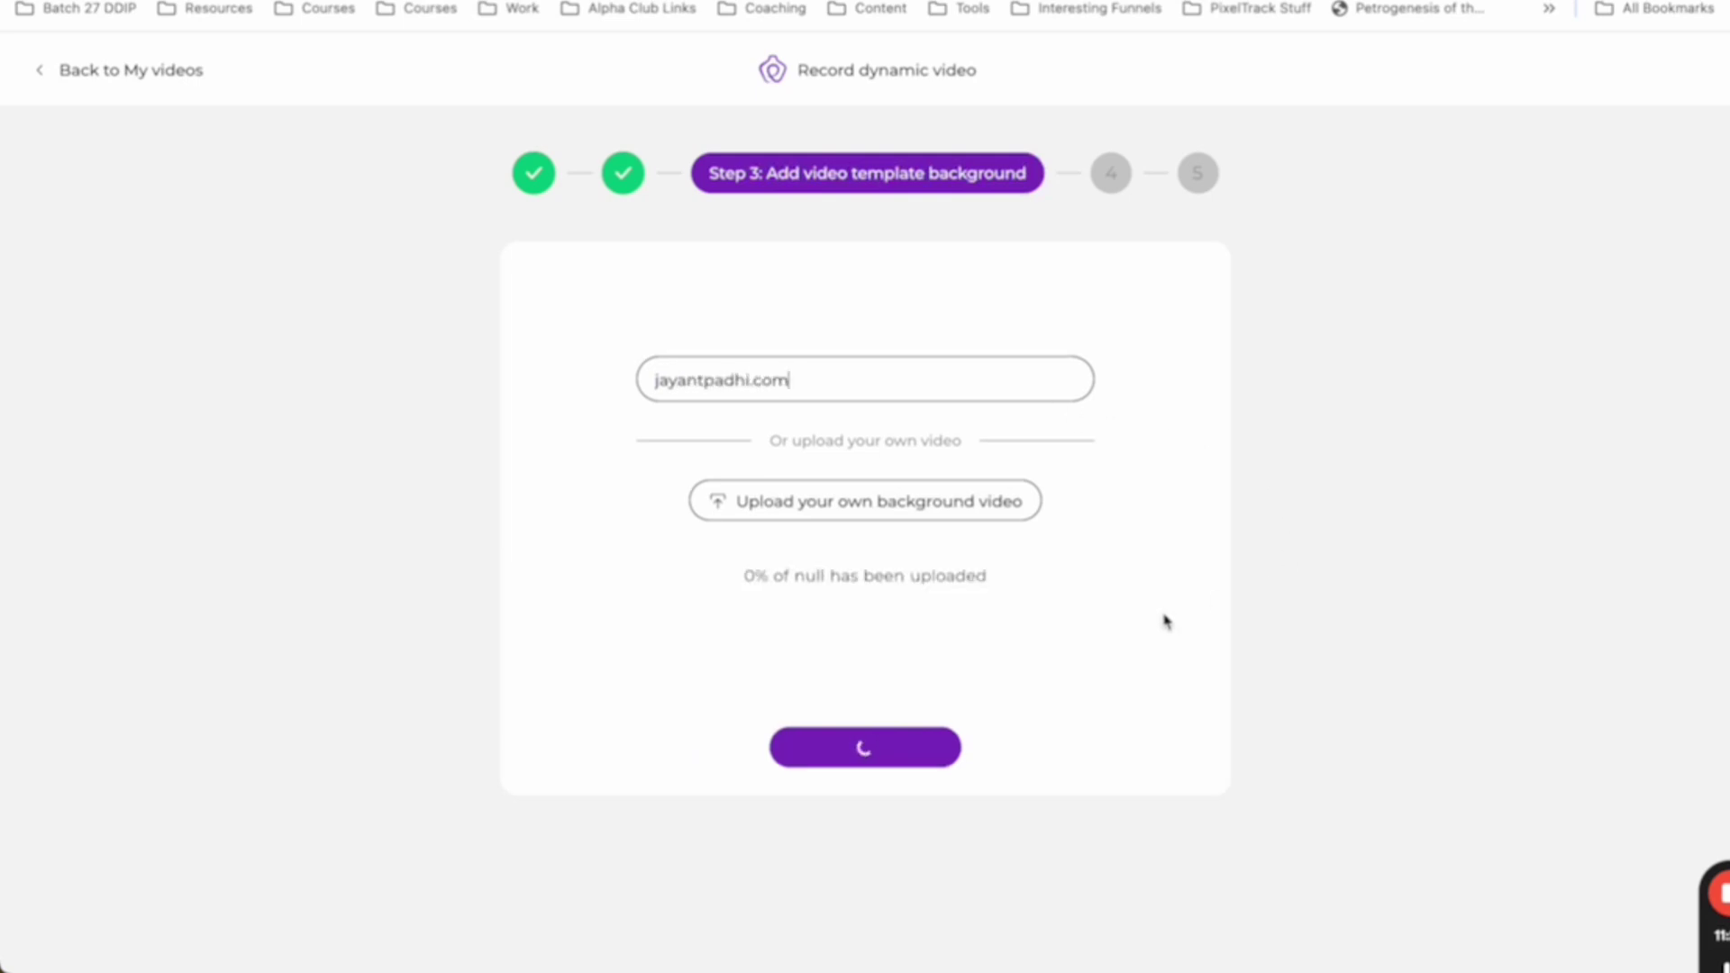
pyautogui.click(560, 300)
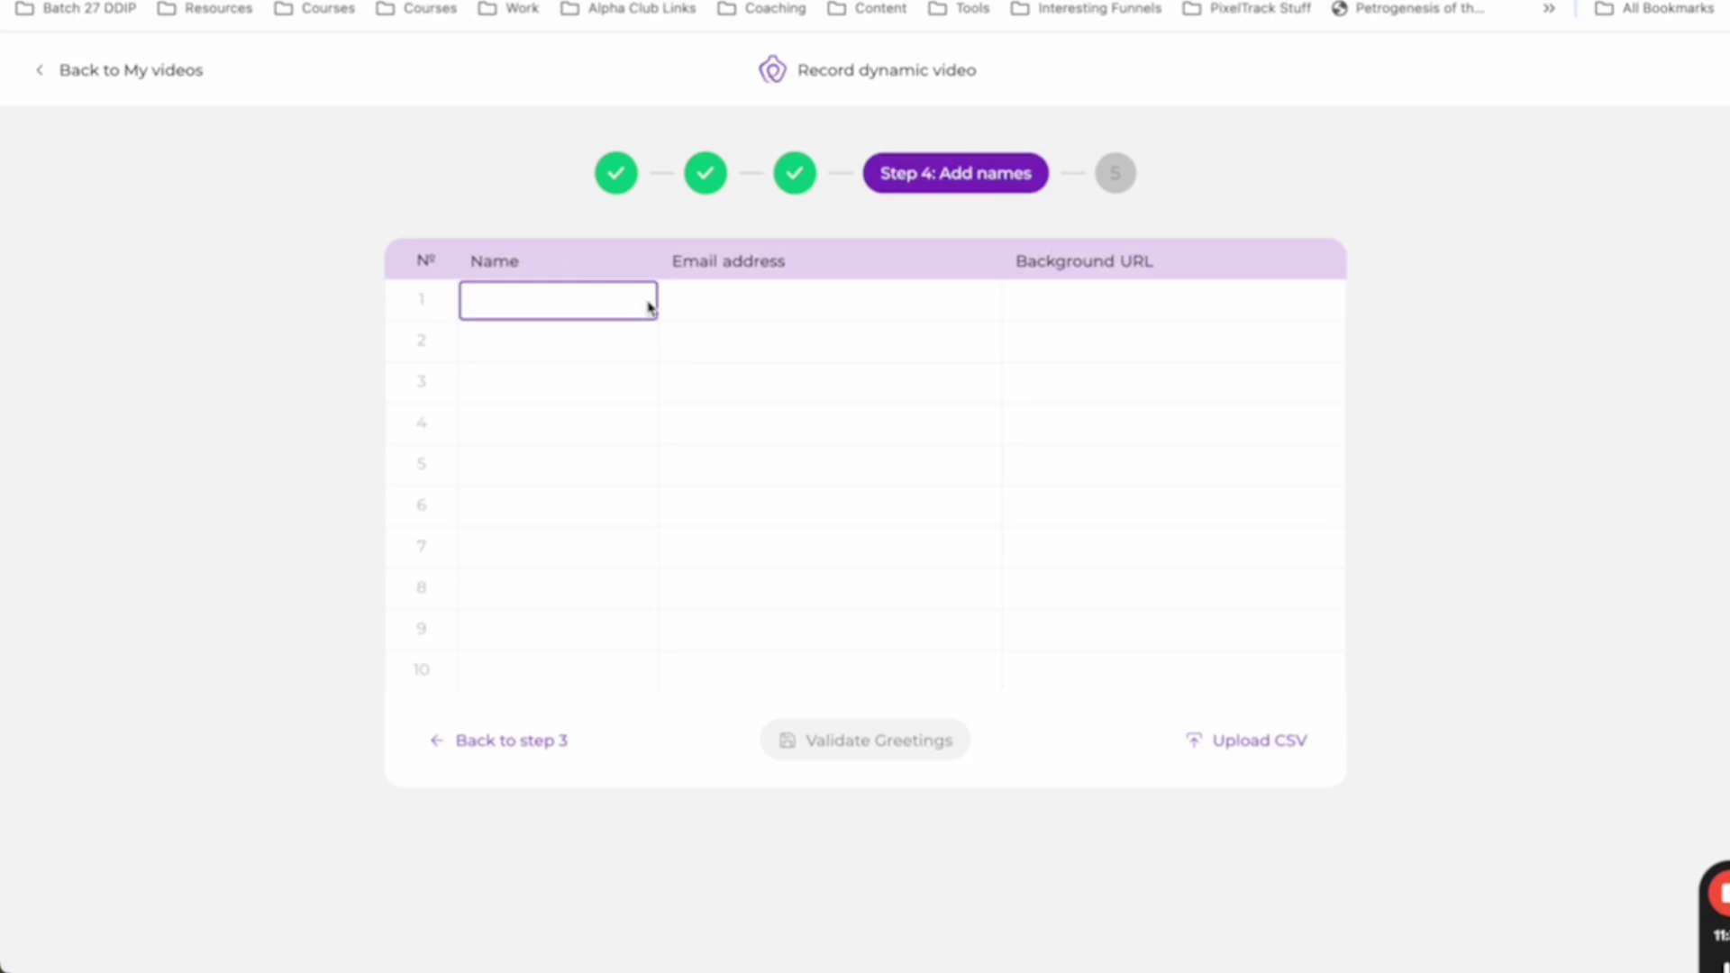
# - Enter the prospect's first name, e-mail and uability.in background URL, then validate greetings
pyautogui.write('Rohan')
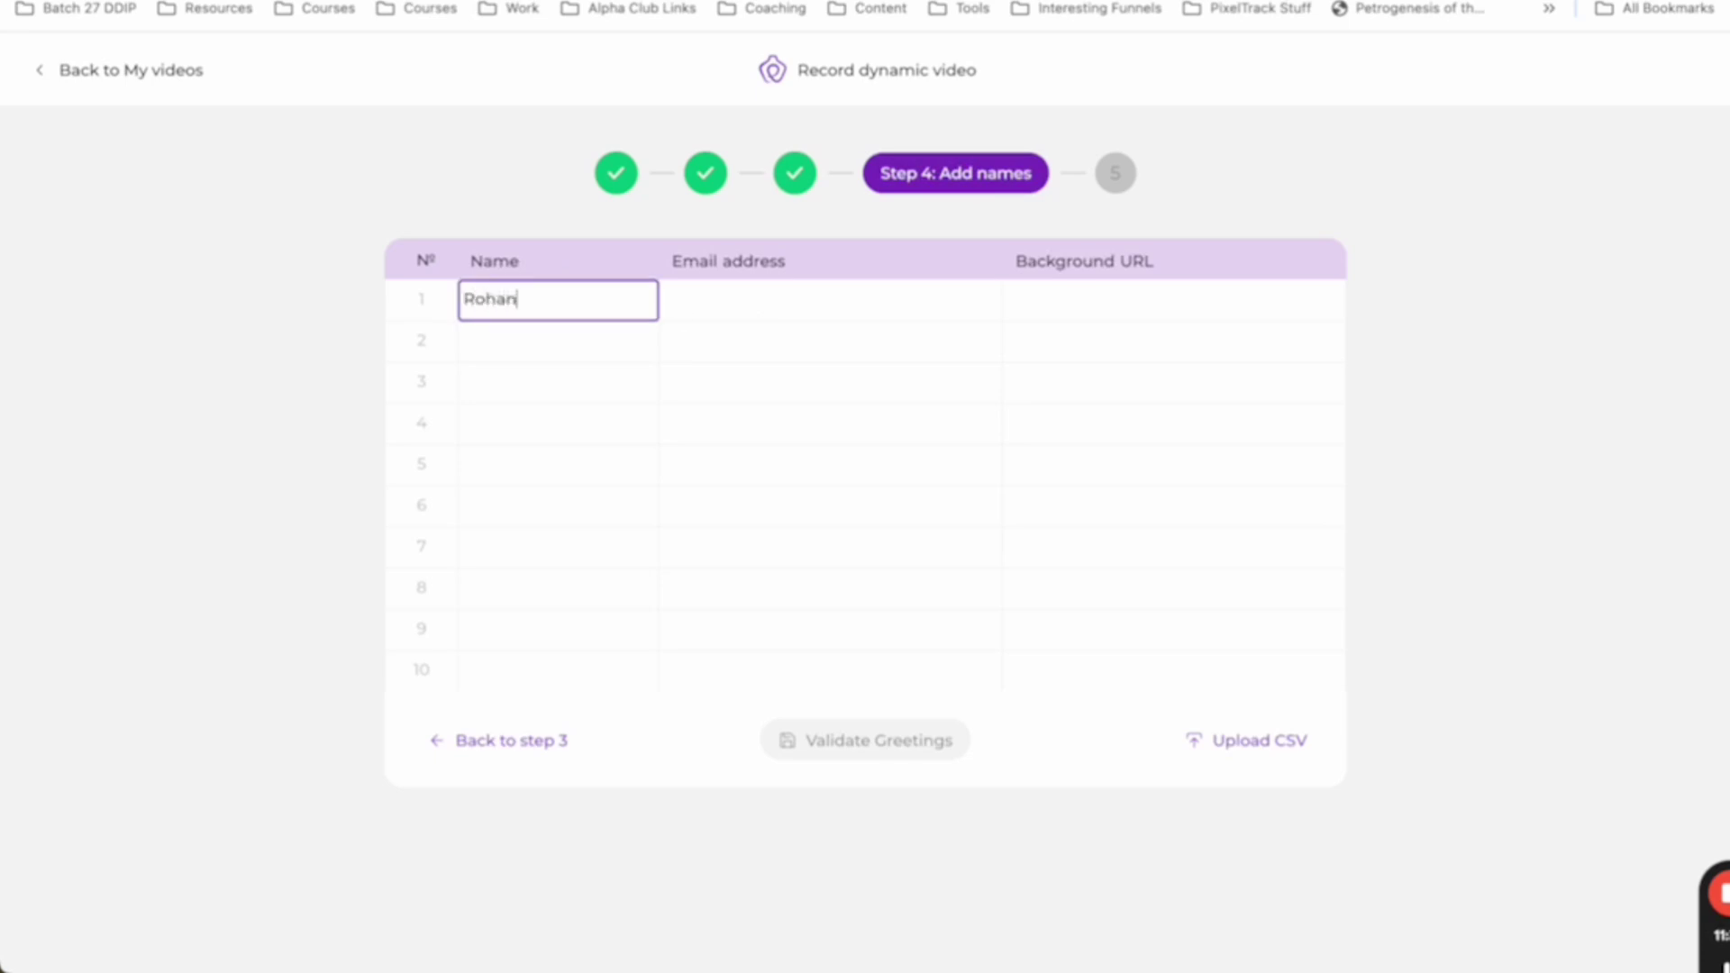
pyautogui.press('Tab')
pyautogui.write('roh')
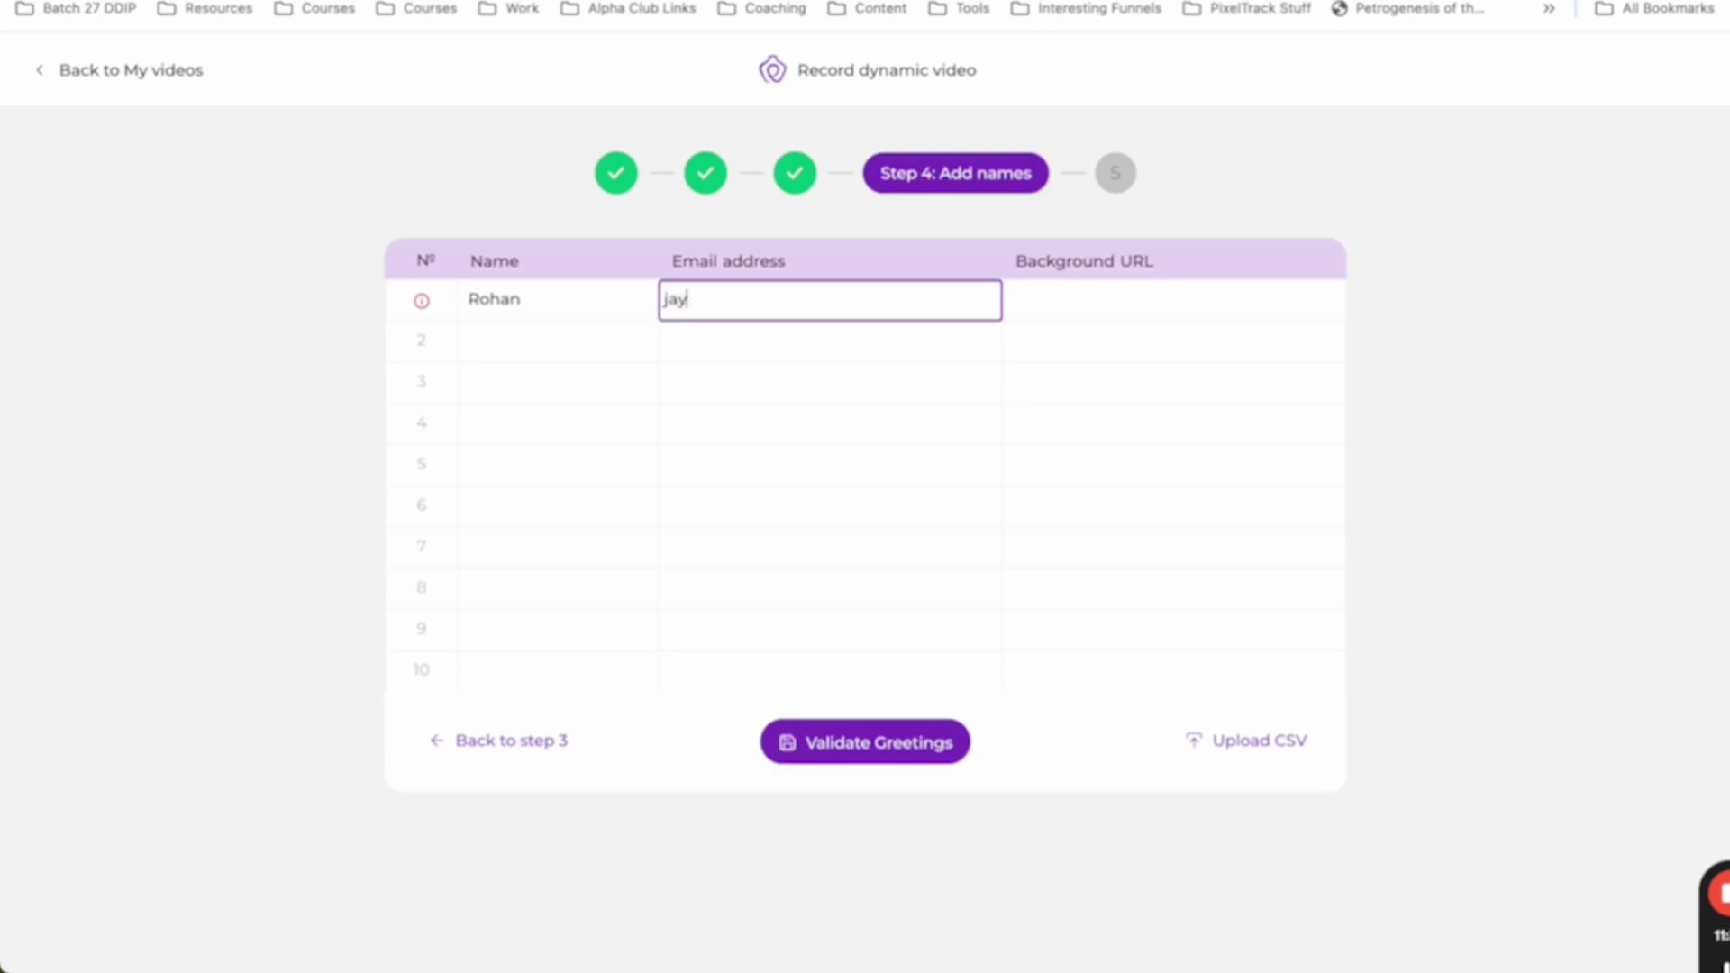
pyautogui.press('BackSpace')
pyautogui.press('BackSpace')
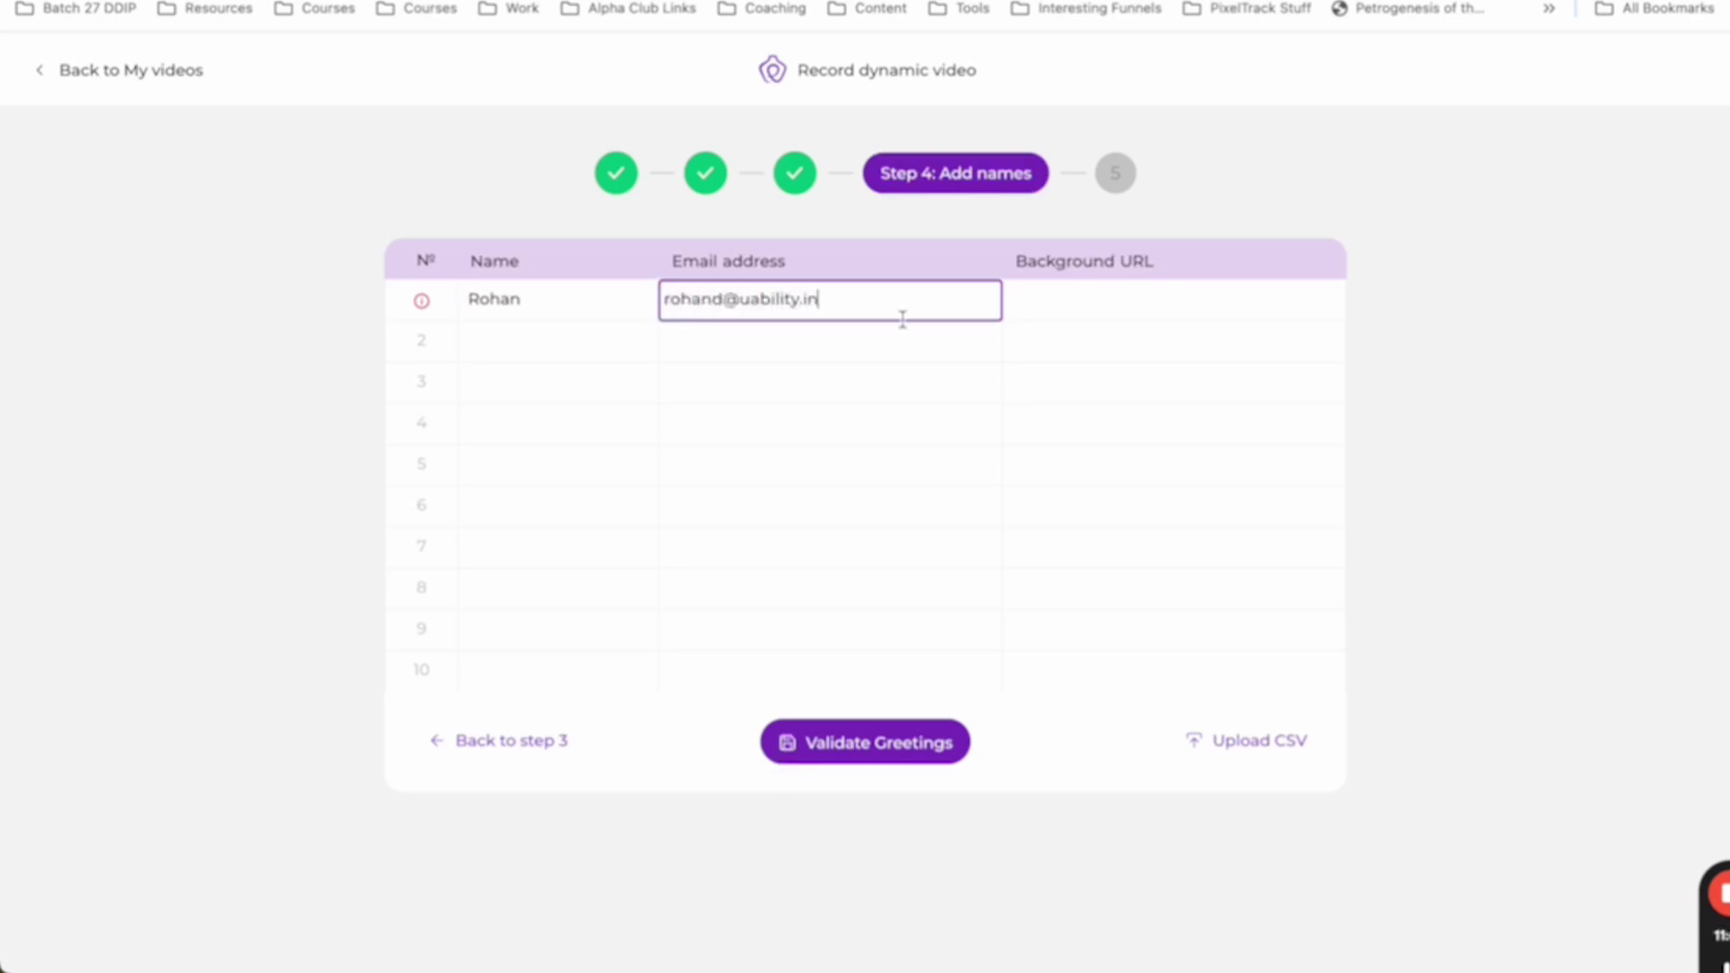
pyautogui.click(1061, 318)
pyautogui.write('uability.in')
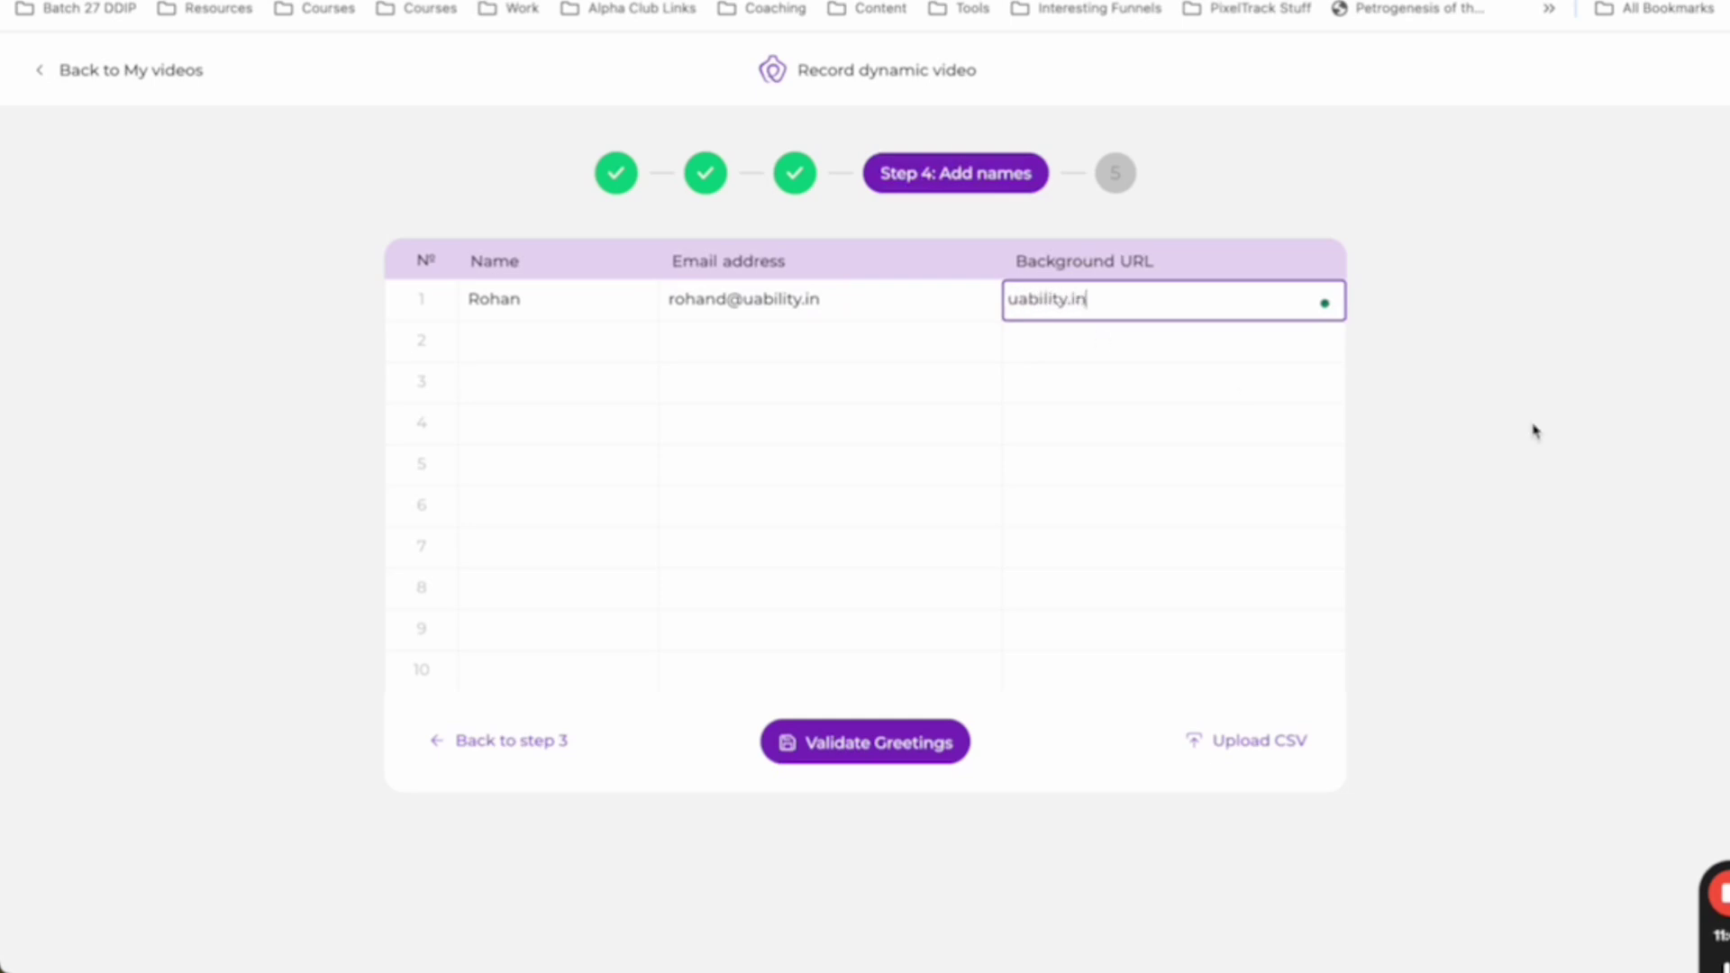
pyautogui.click(1261, 326)
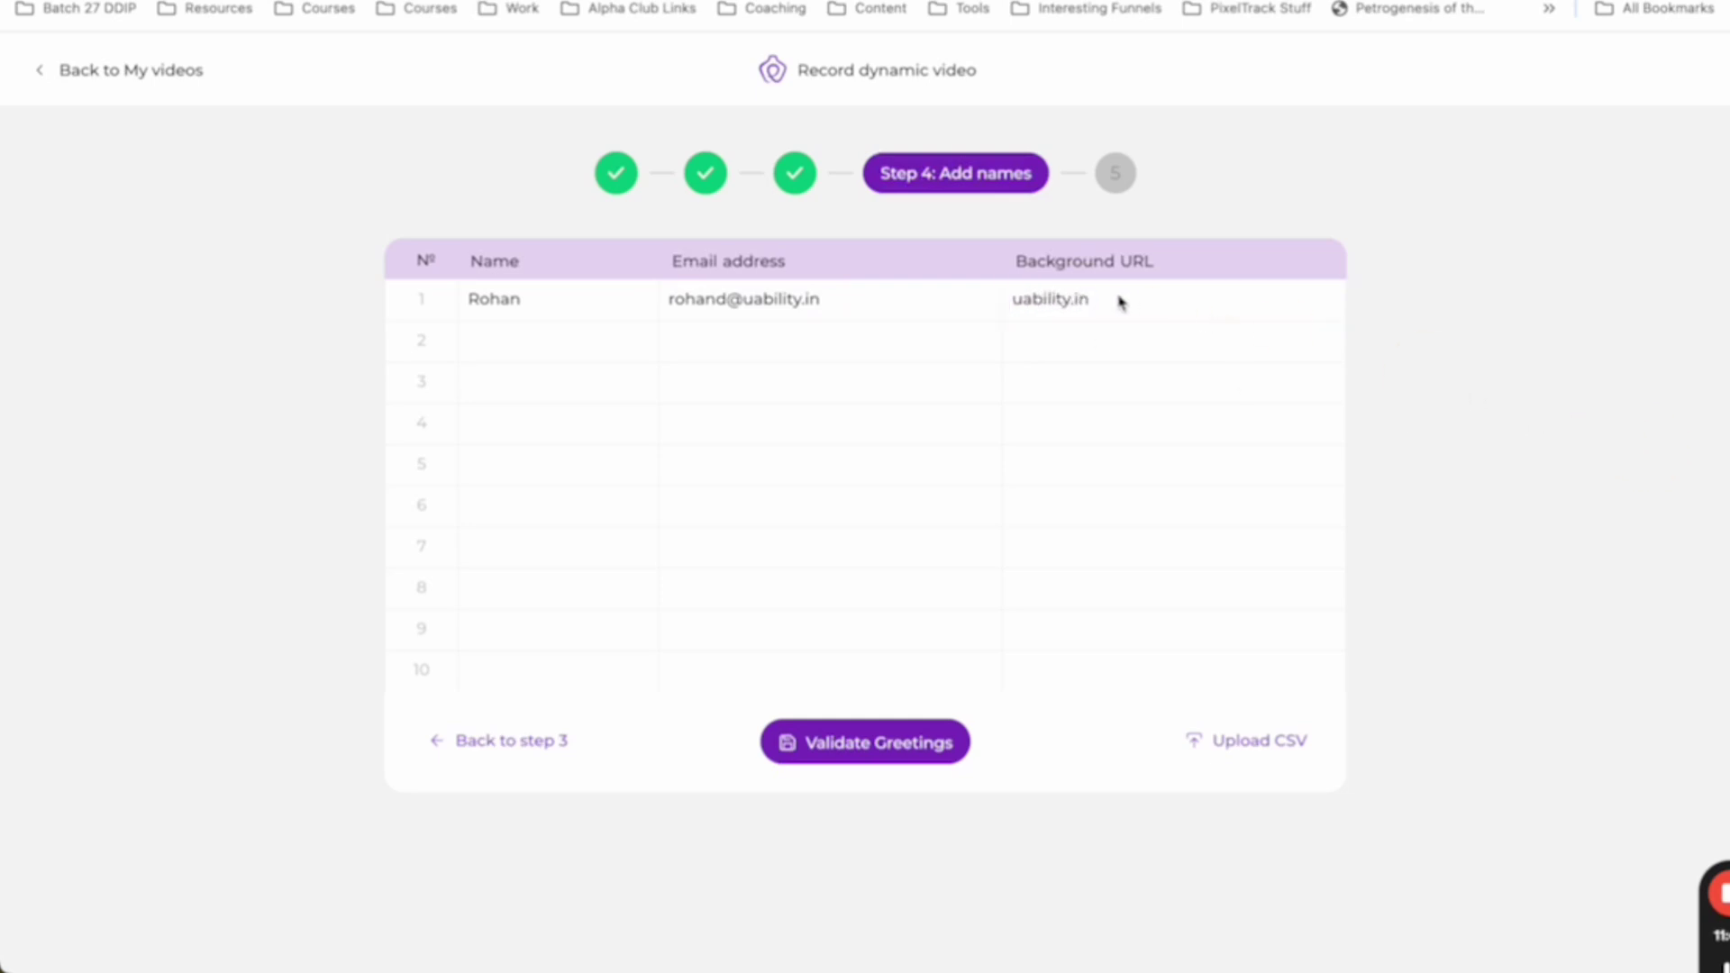
pyautogui.click(900, 753)
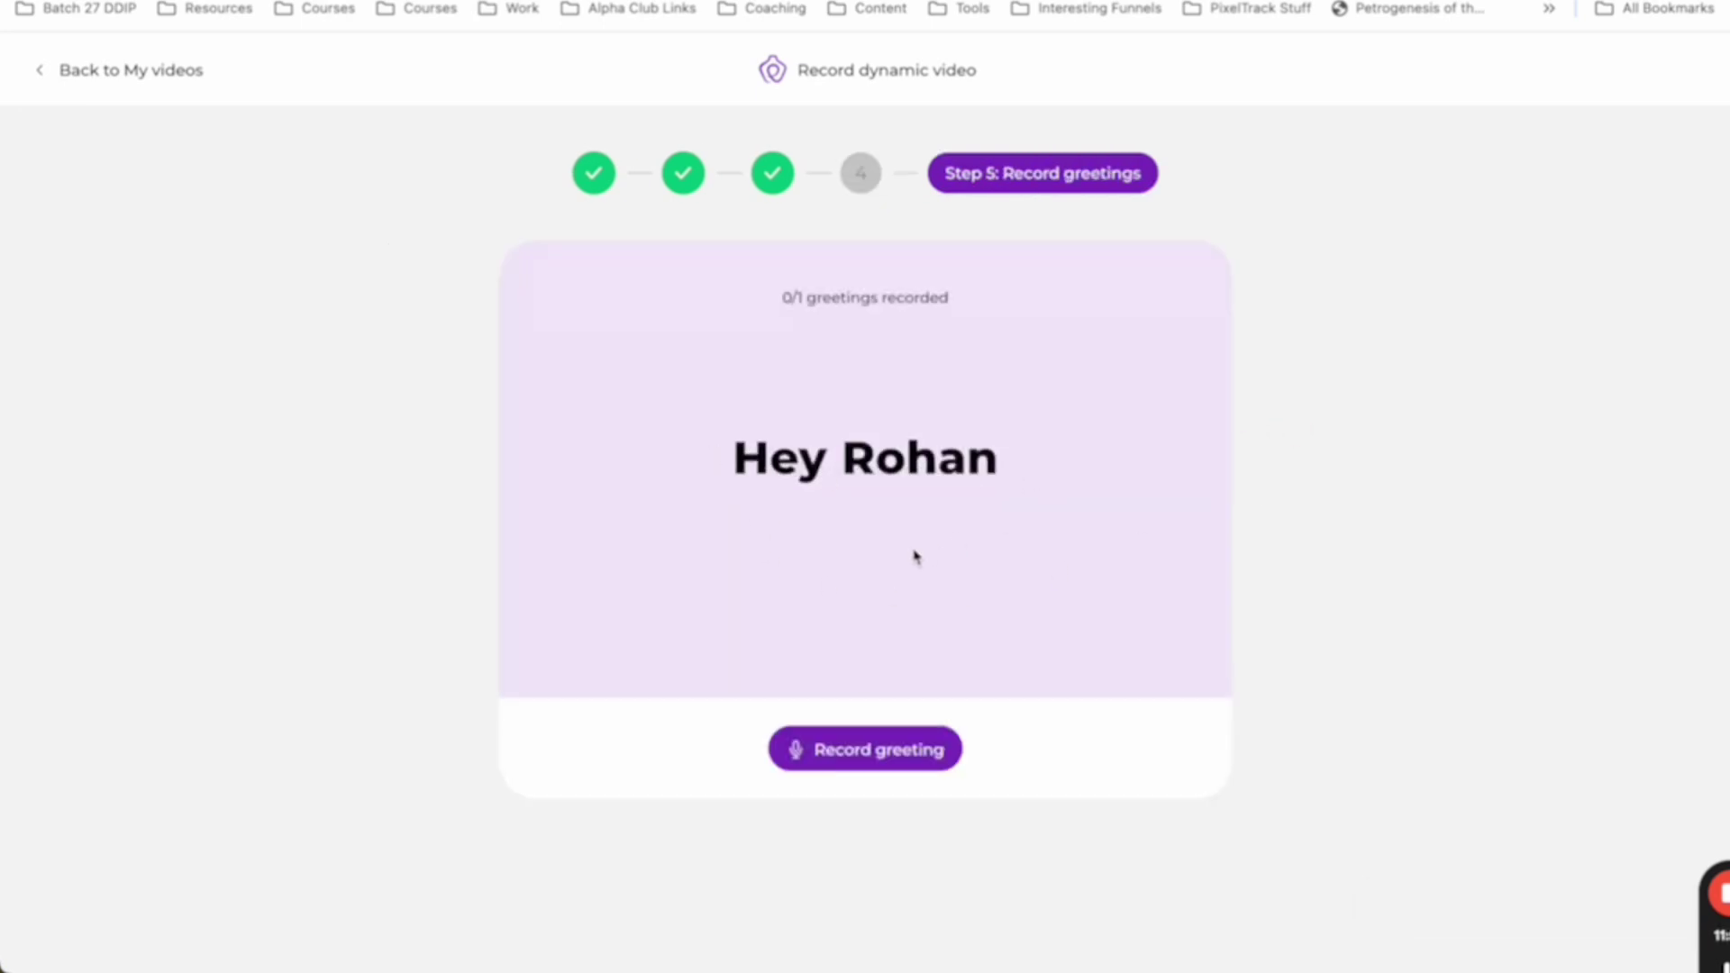
# - Record and save the prospect's spoken greeting, then generate the dynamic video
pyautogui.click(901, 755)
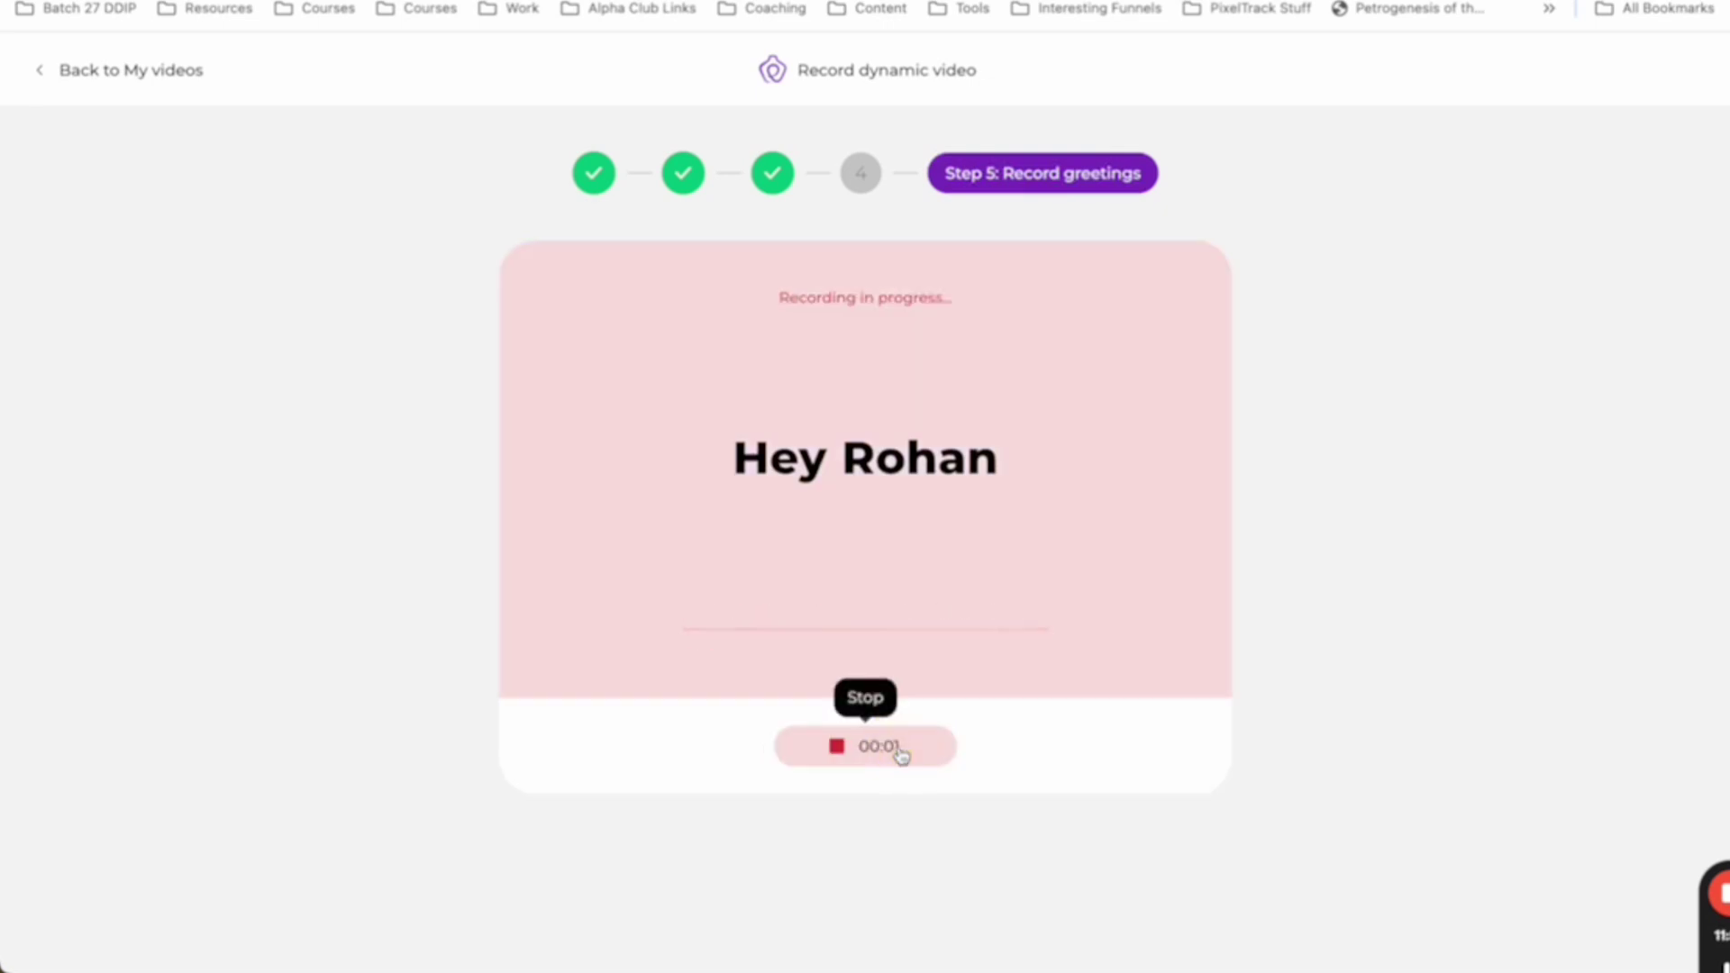
pyautogui.click(901, 753)
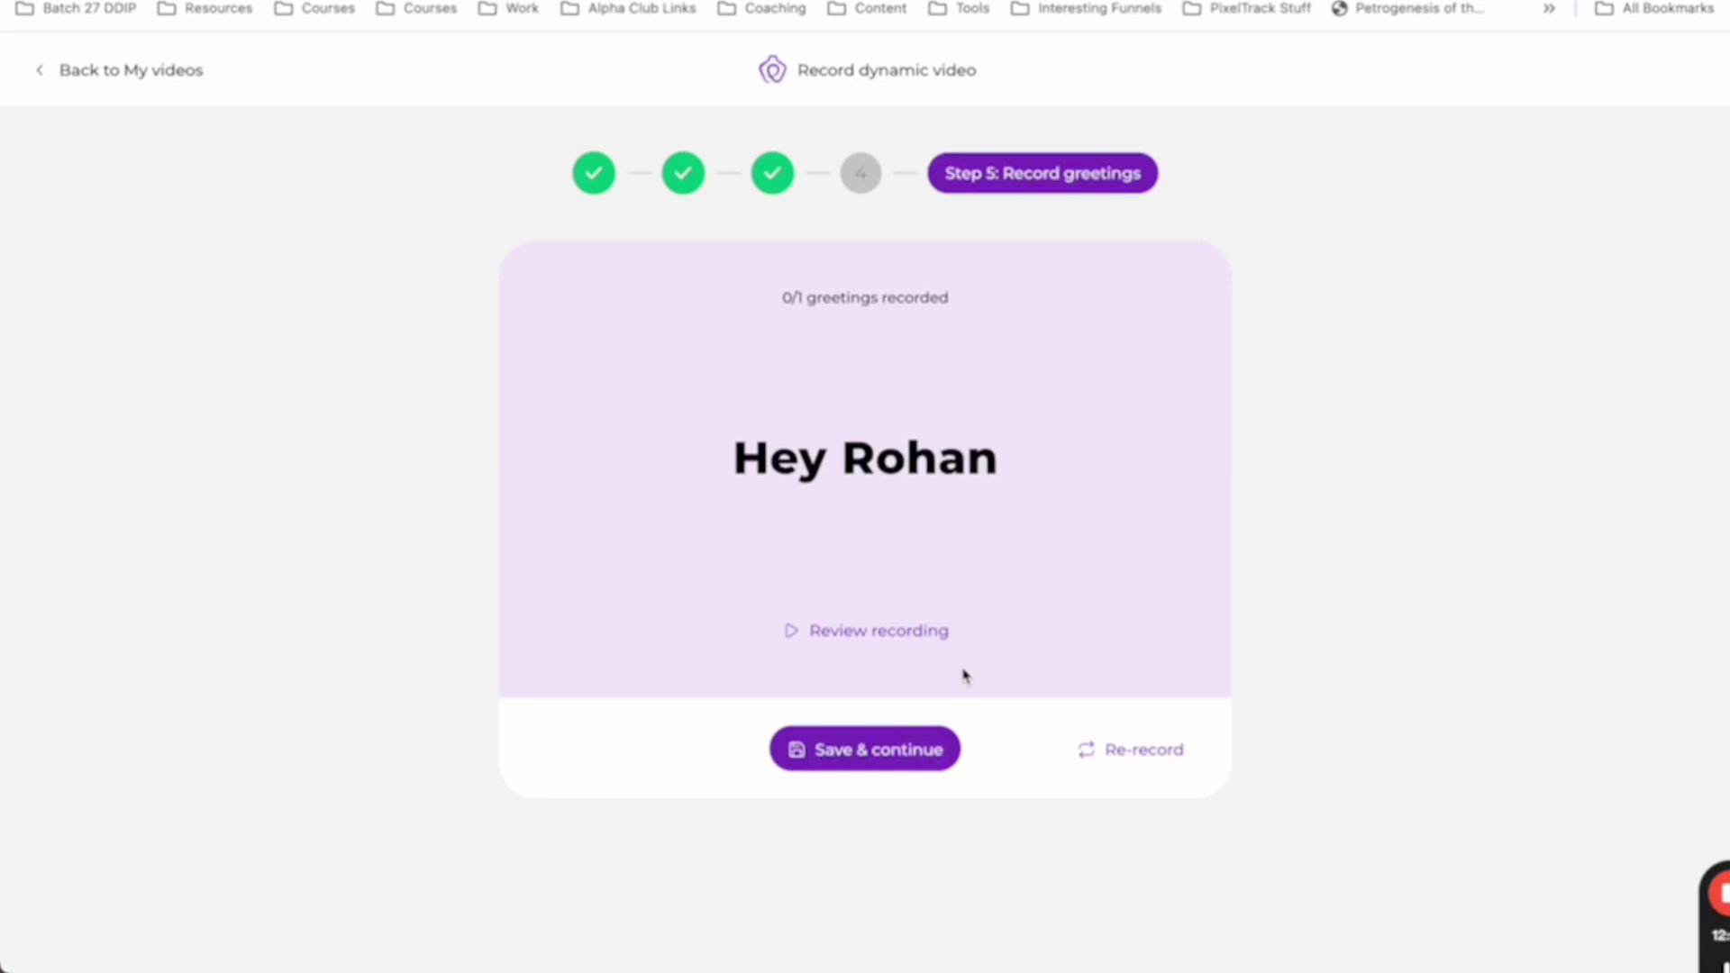
pyautogui.click(932, 743)
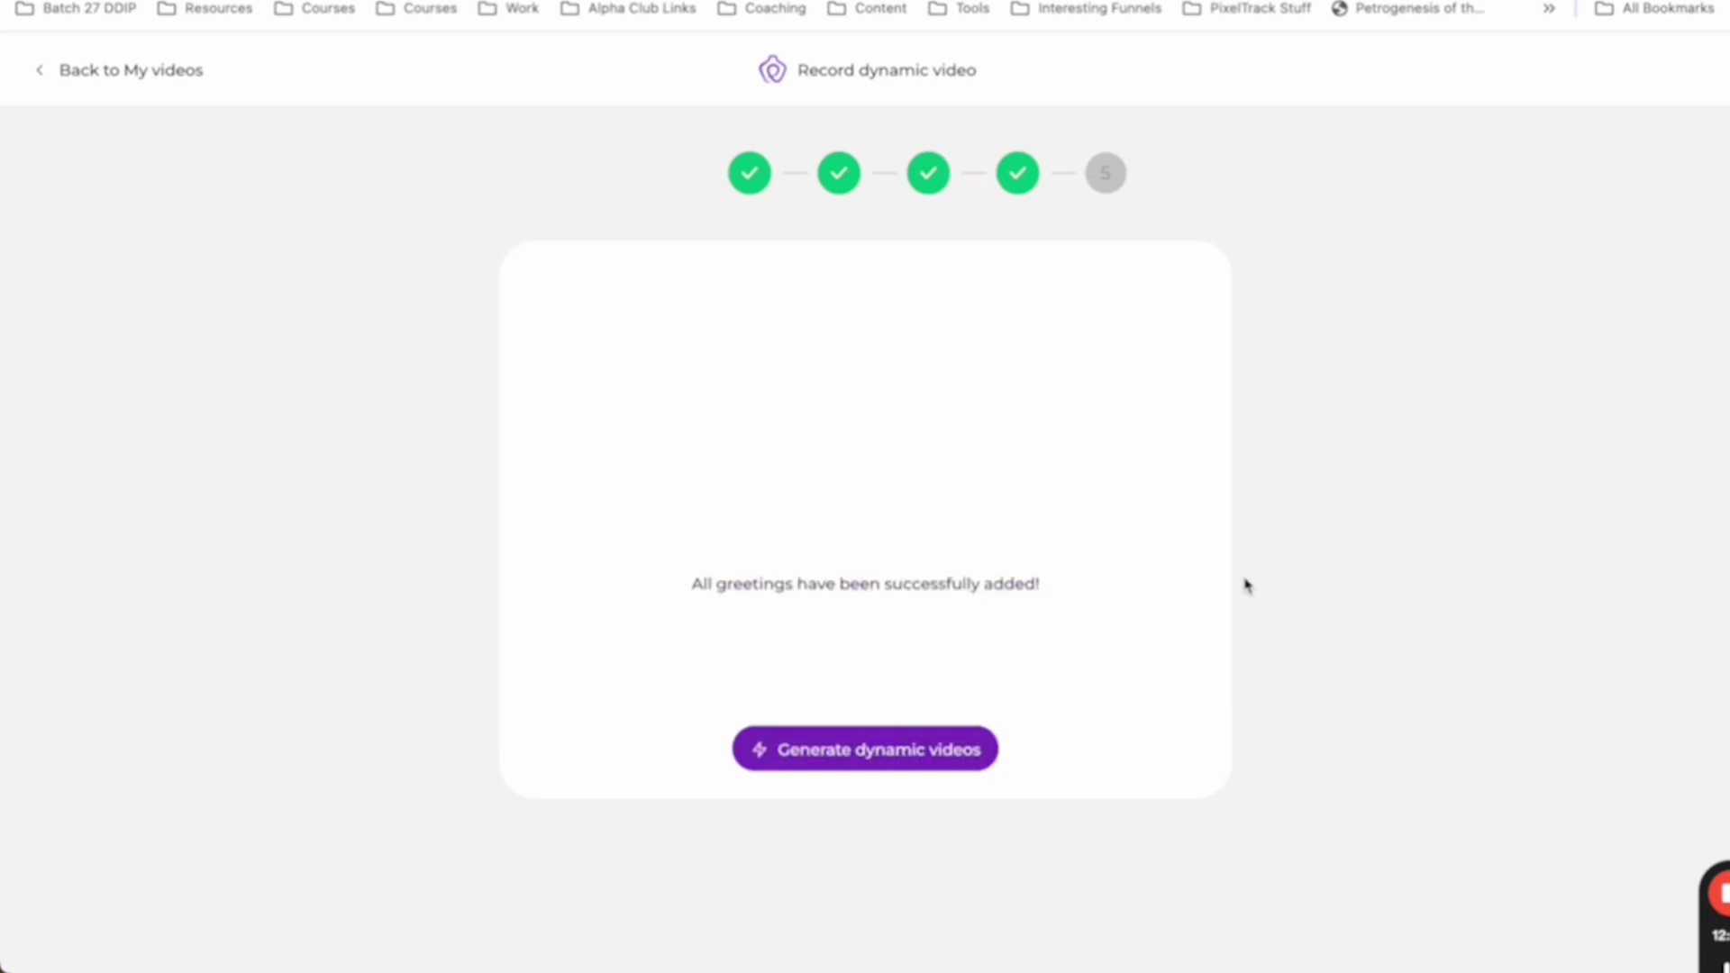
pyautogui.click(919, 752)
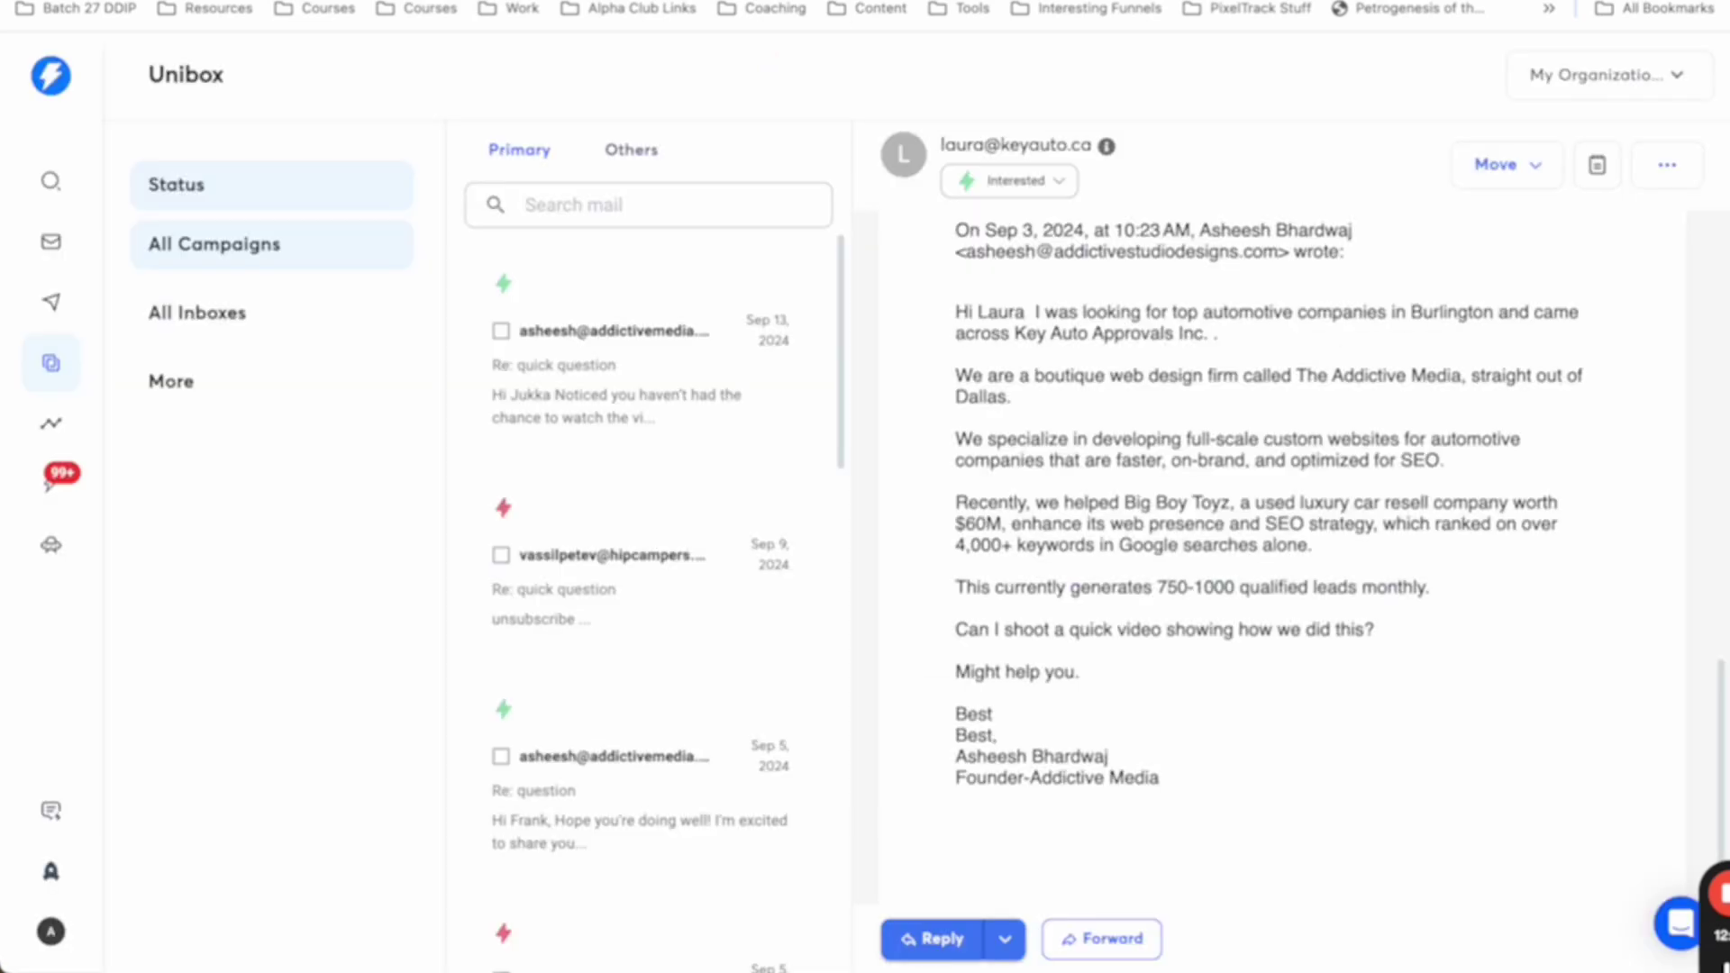
# - Highlight the 152 opportunities on Instantly's campaign analytics, then return to the Potion editor
pyautogui.click(51, 422)
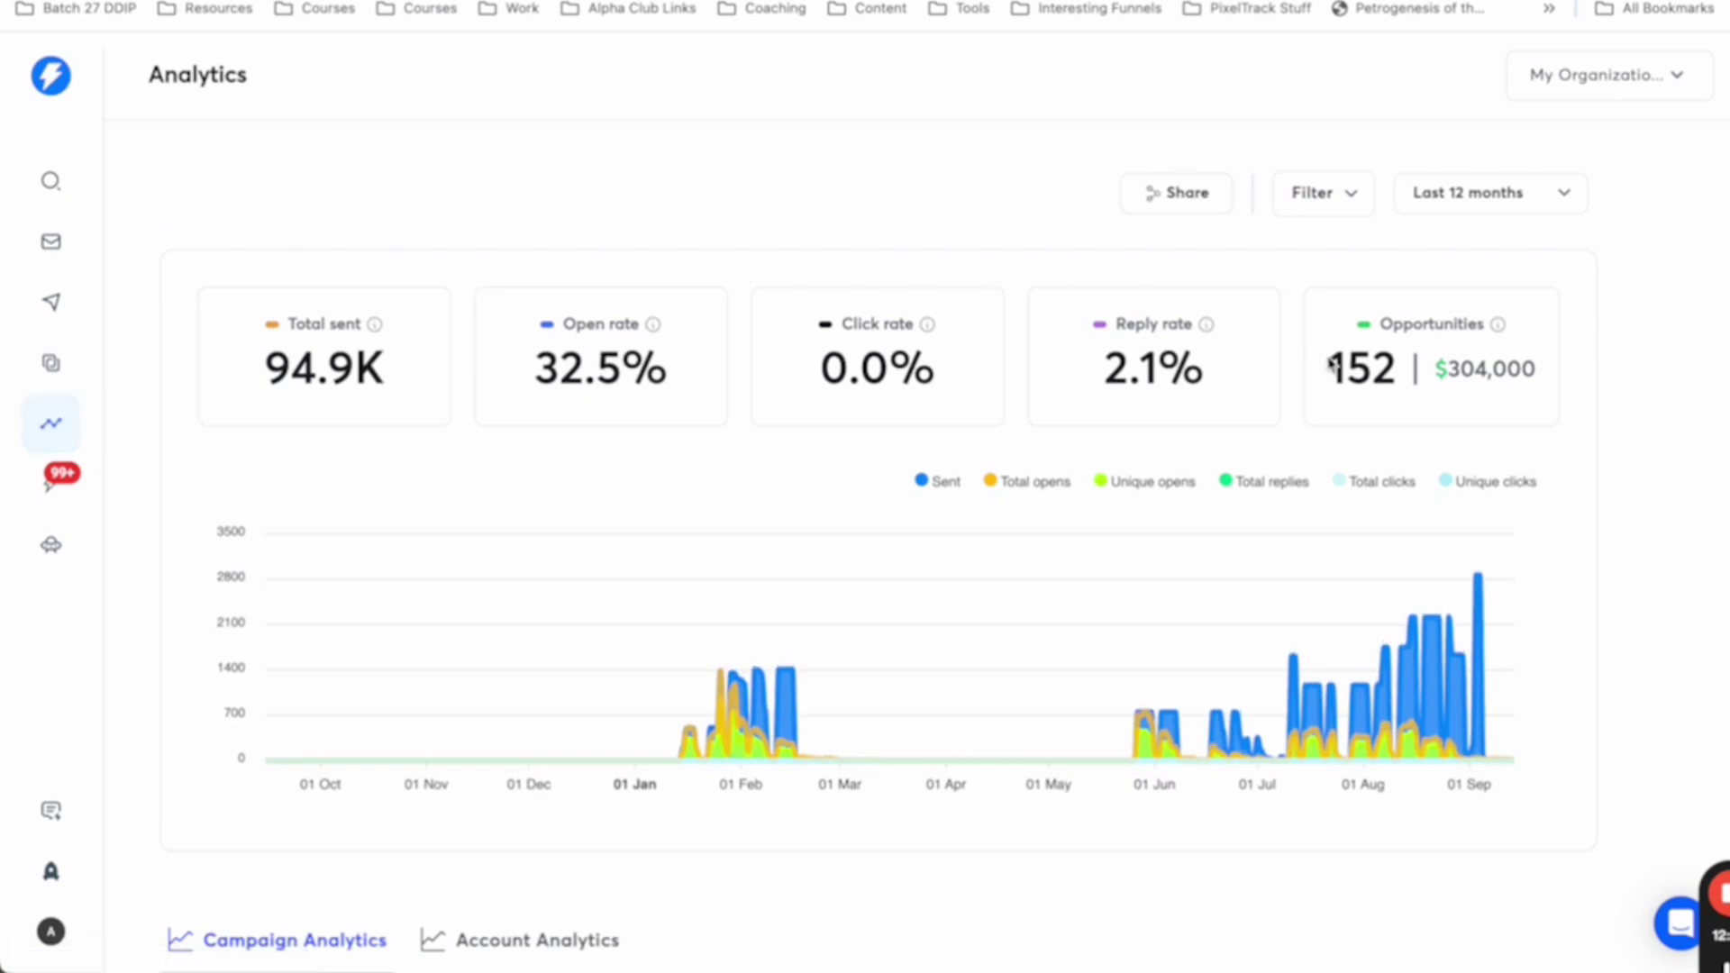
pyautogui.moveTo(1403, 367); pyautogui.dragTo(1313, 369)
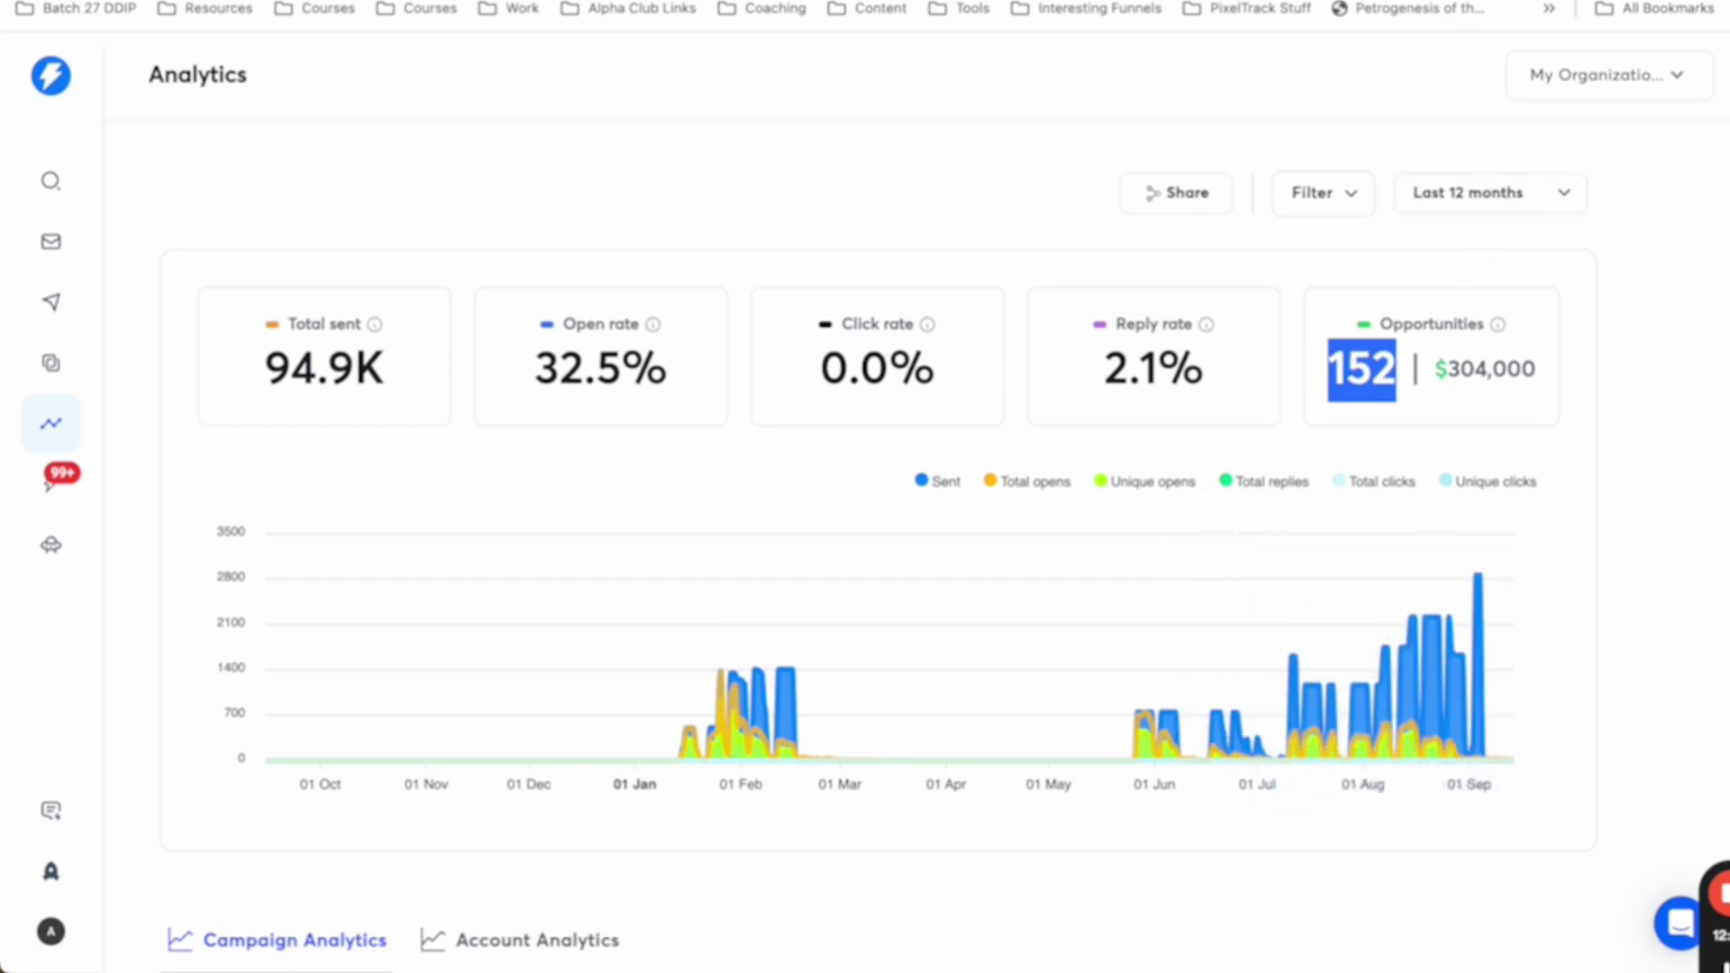
pyautogui.click(1405, 2)
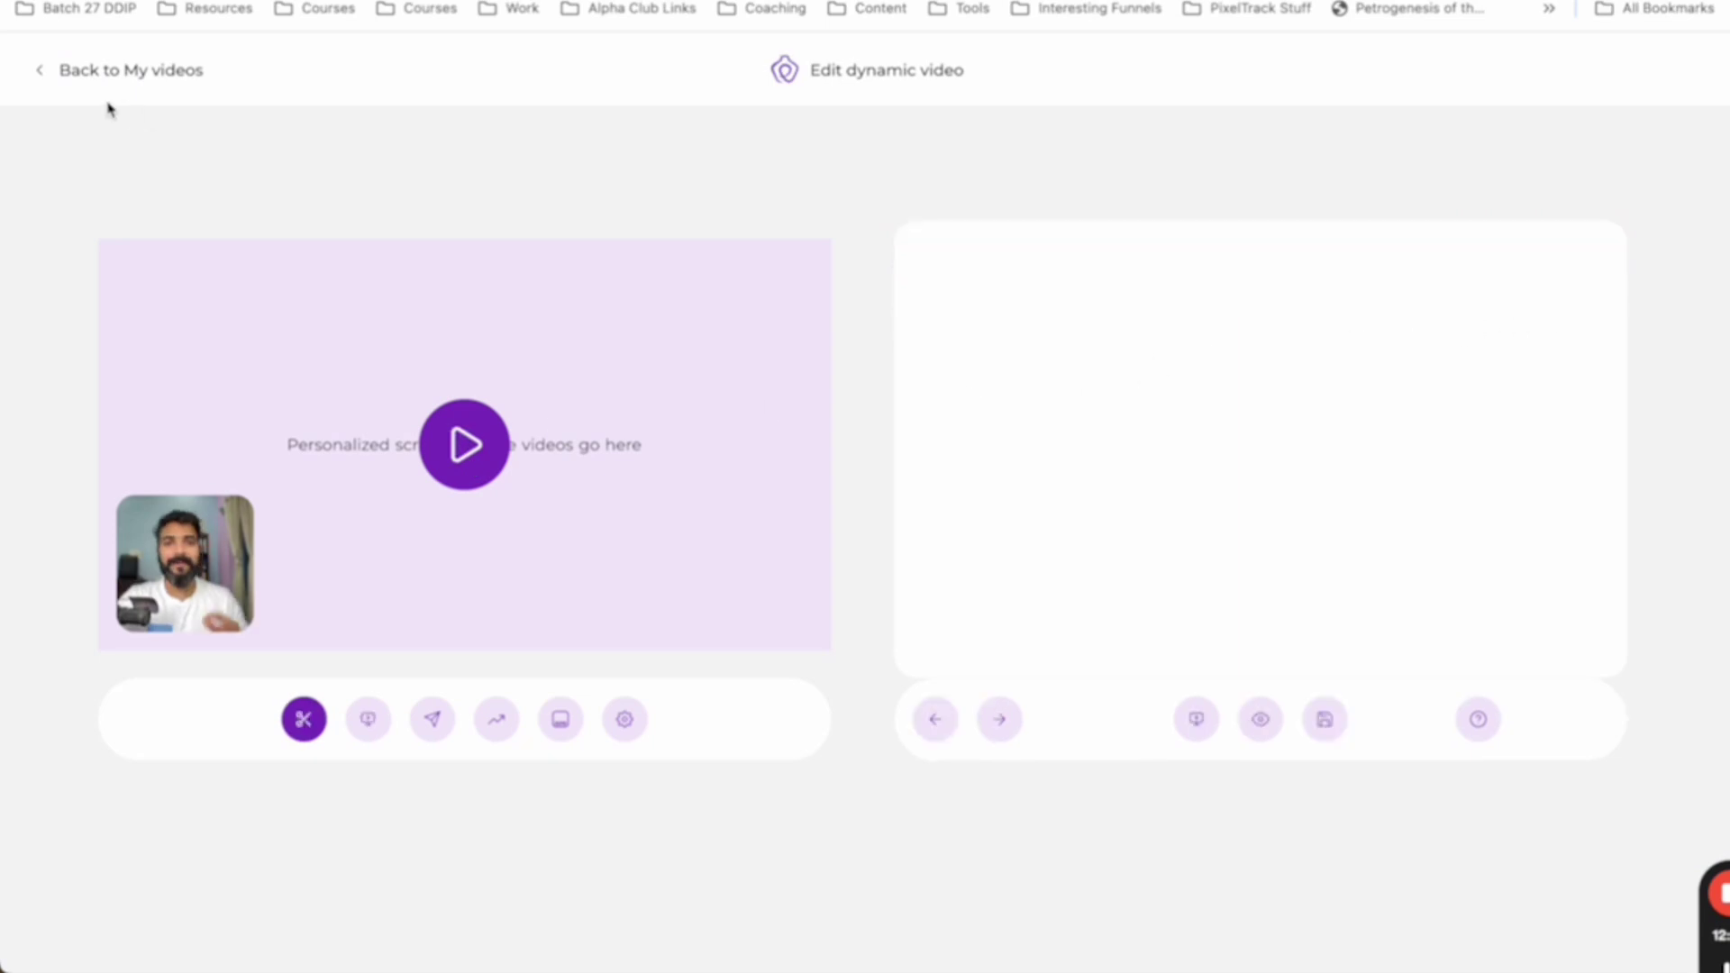
# - Go back to My videos and open the newly created dynamic video
pyautogui.click(43, 72)
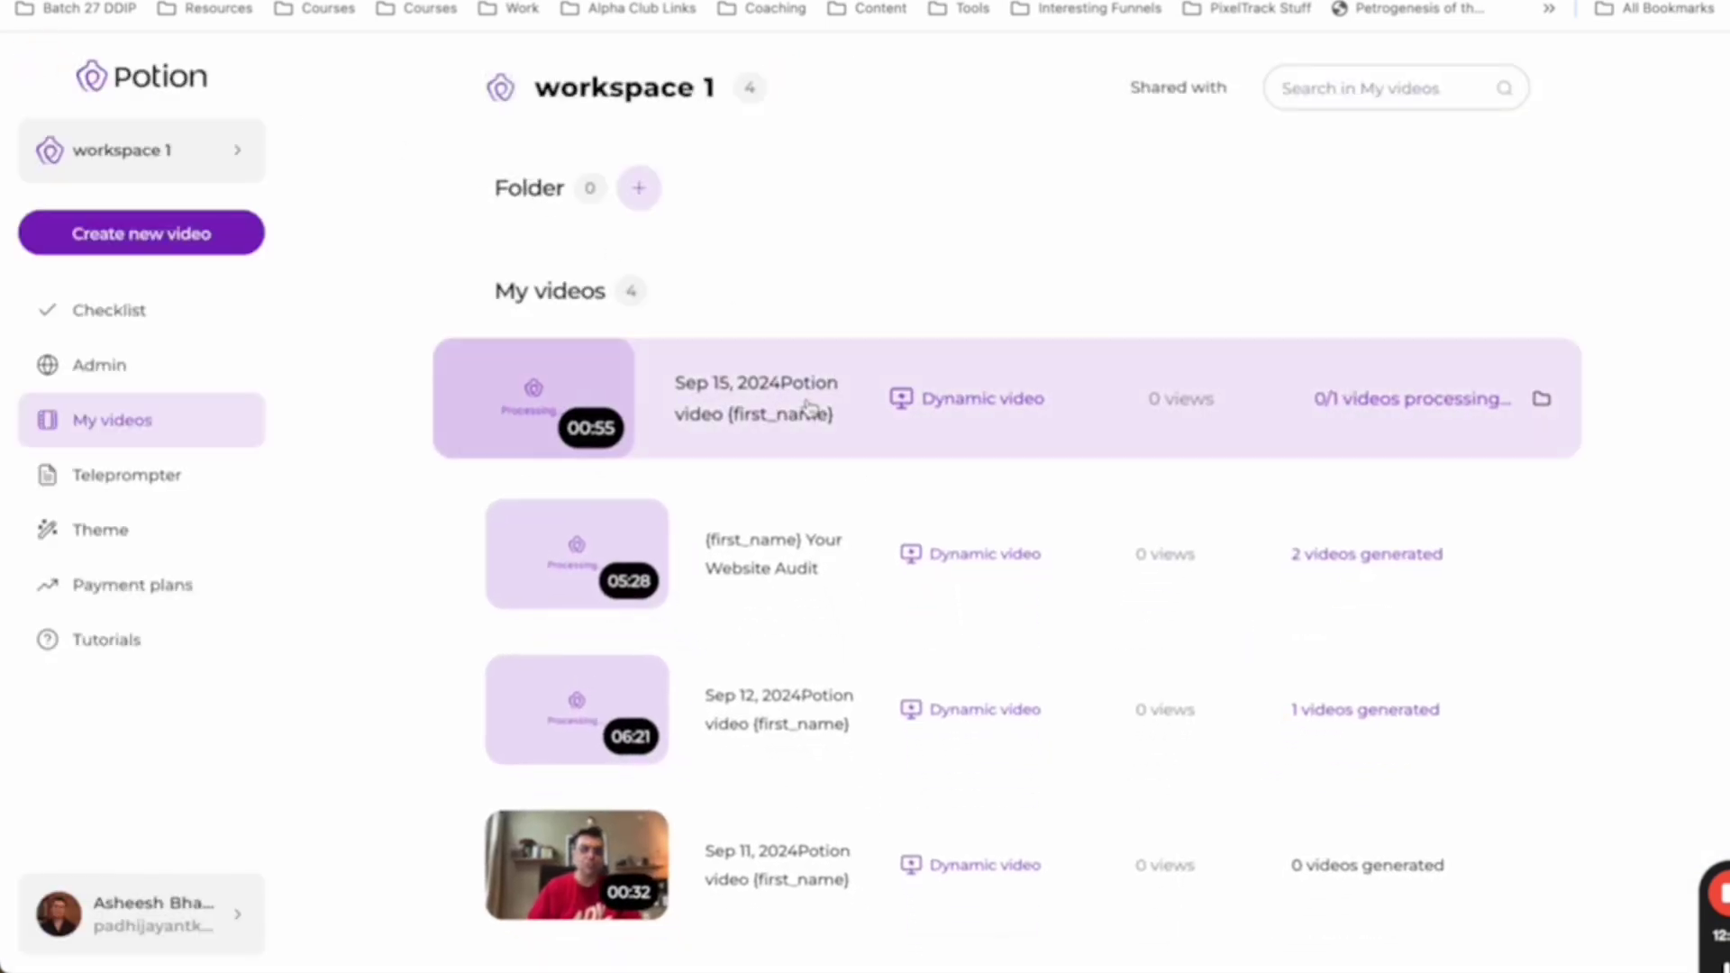
pyautogui.click(725, 395)
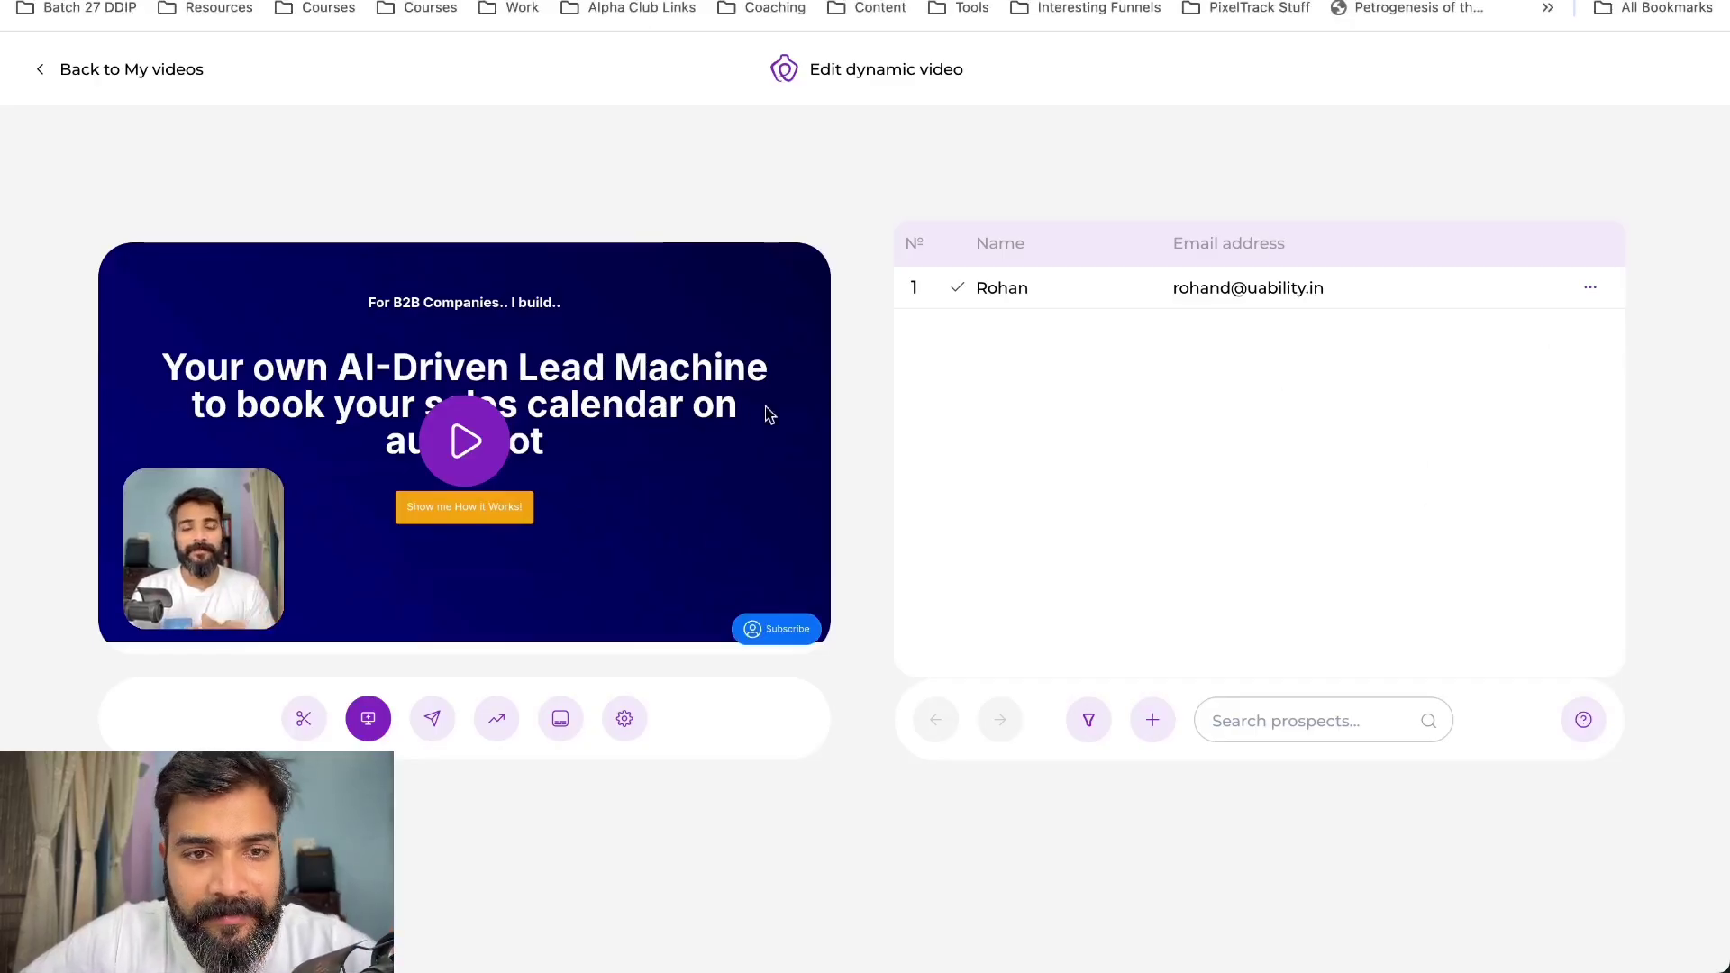
# - Play the prospect's 55-second personalised video over their webpage, skipping ahead to 00:43
pyautogui.click(1023, 299)
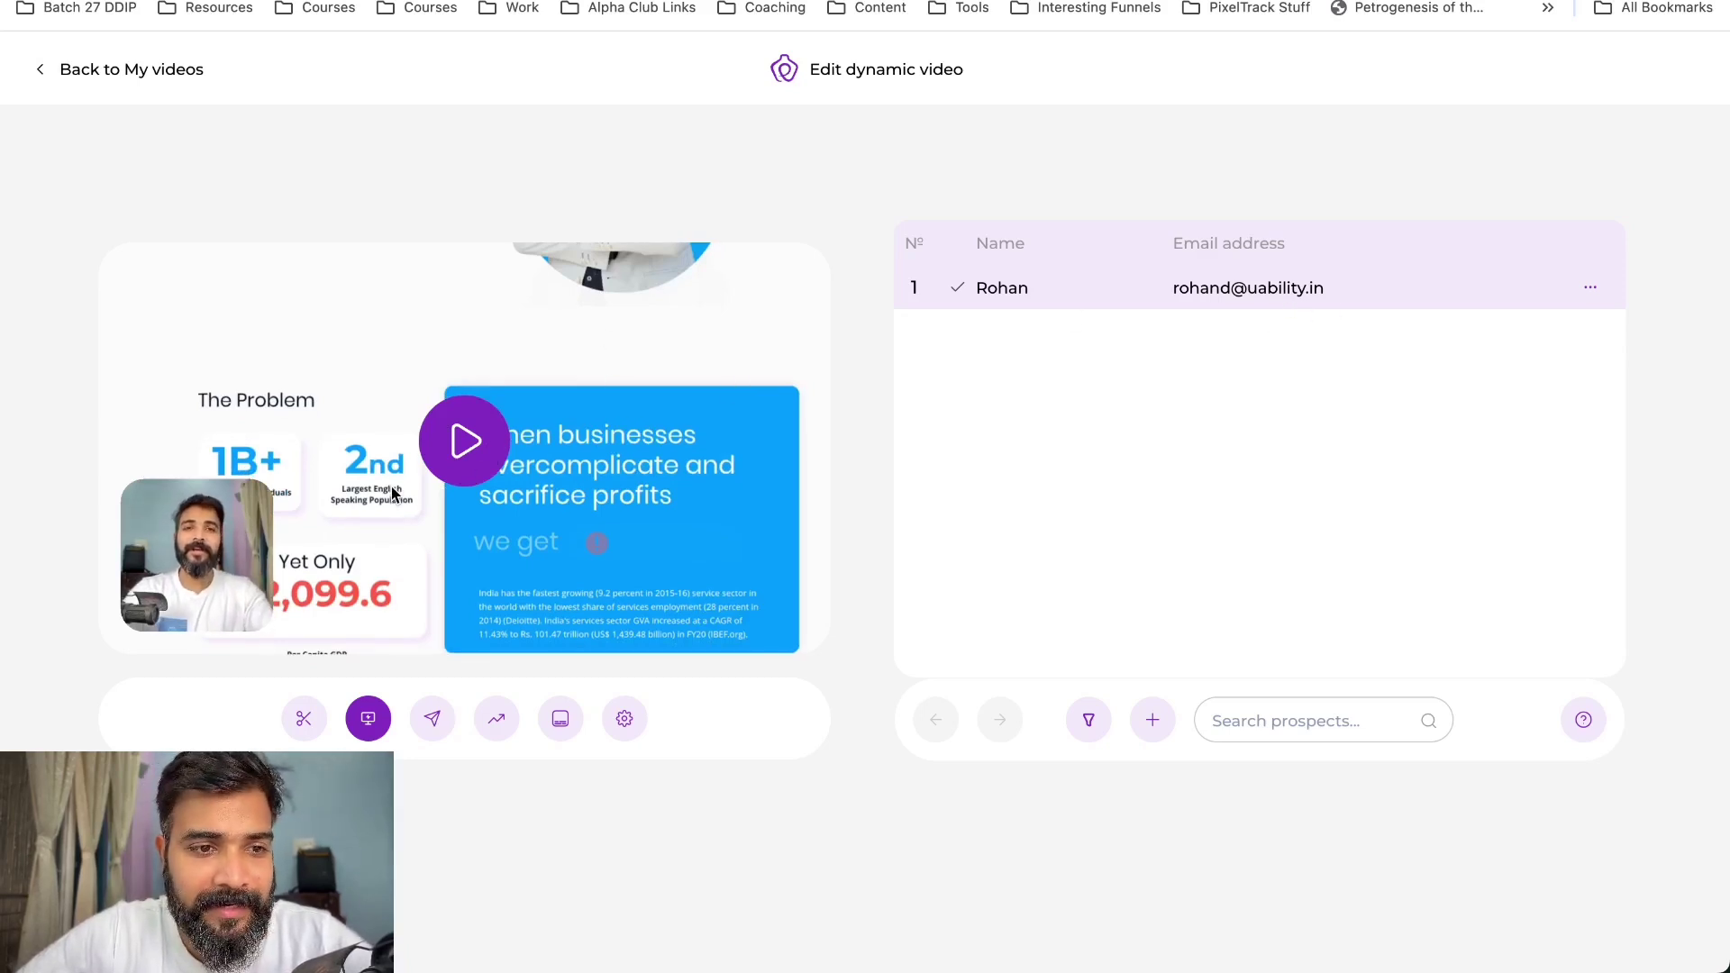
pyautogui.click(466, 464)
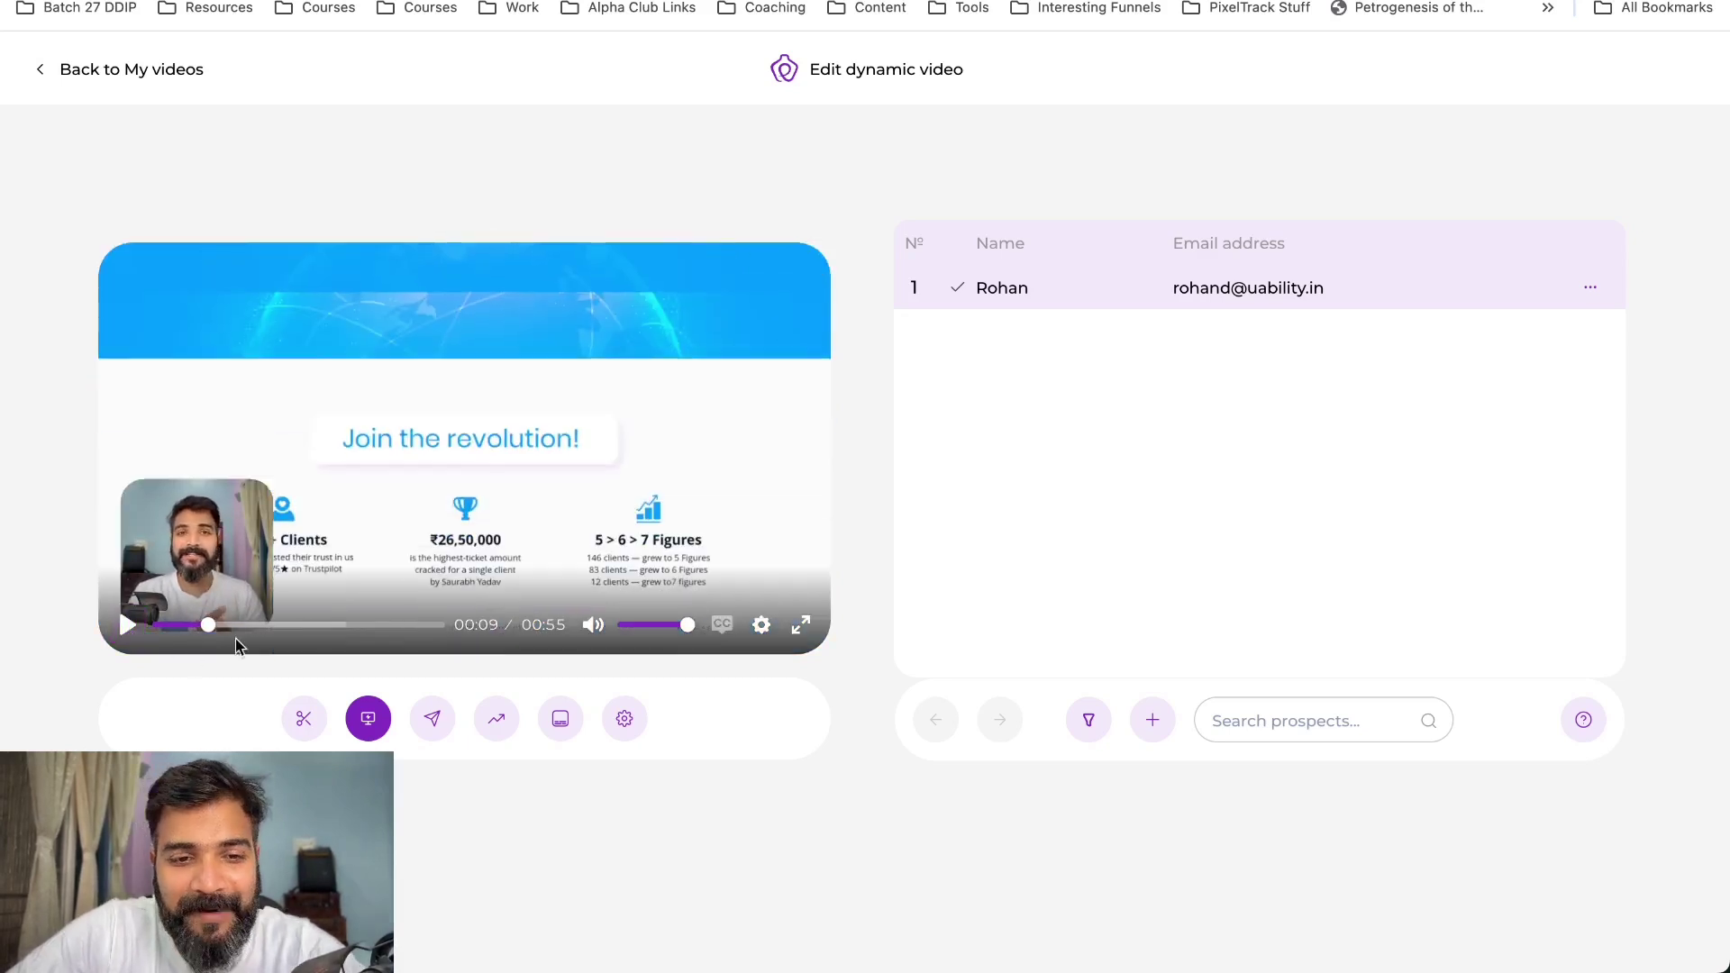
pyautogui.moveTo(261, 624); pyautogui.dragTo(382, 633)
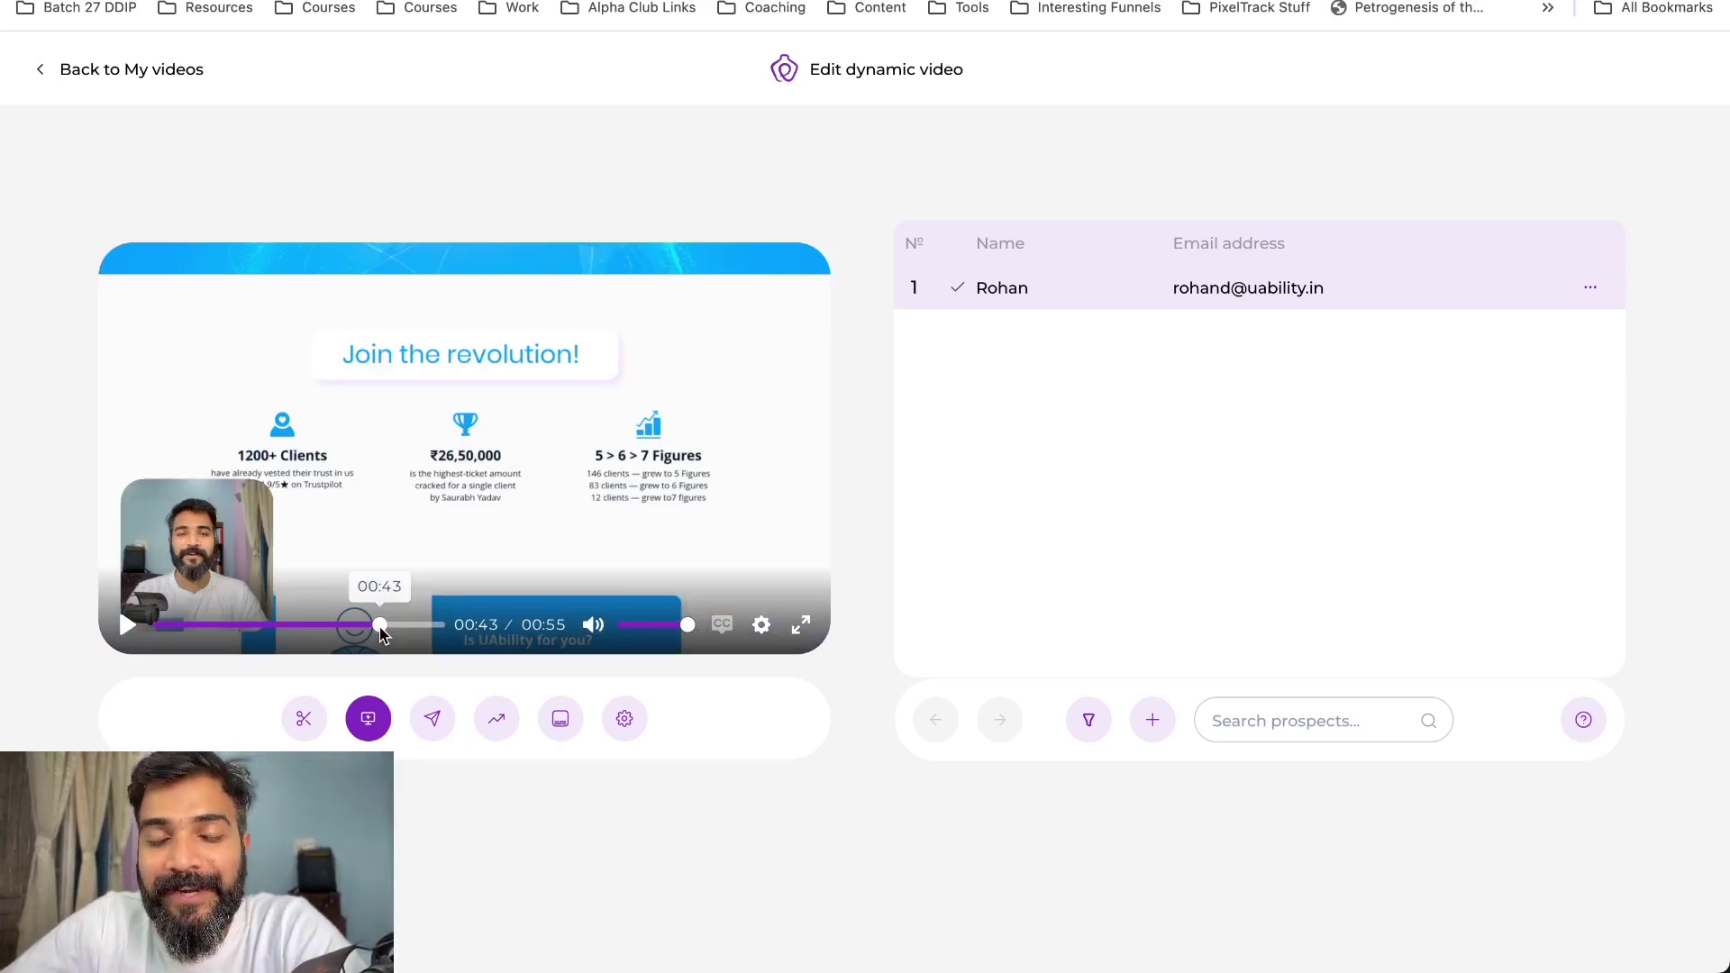
pyautogui.moveTo(2, 498)
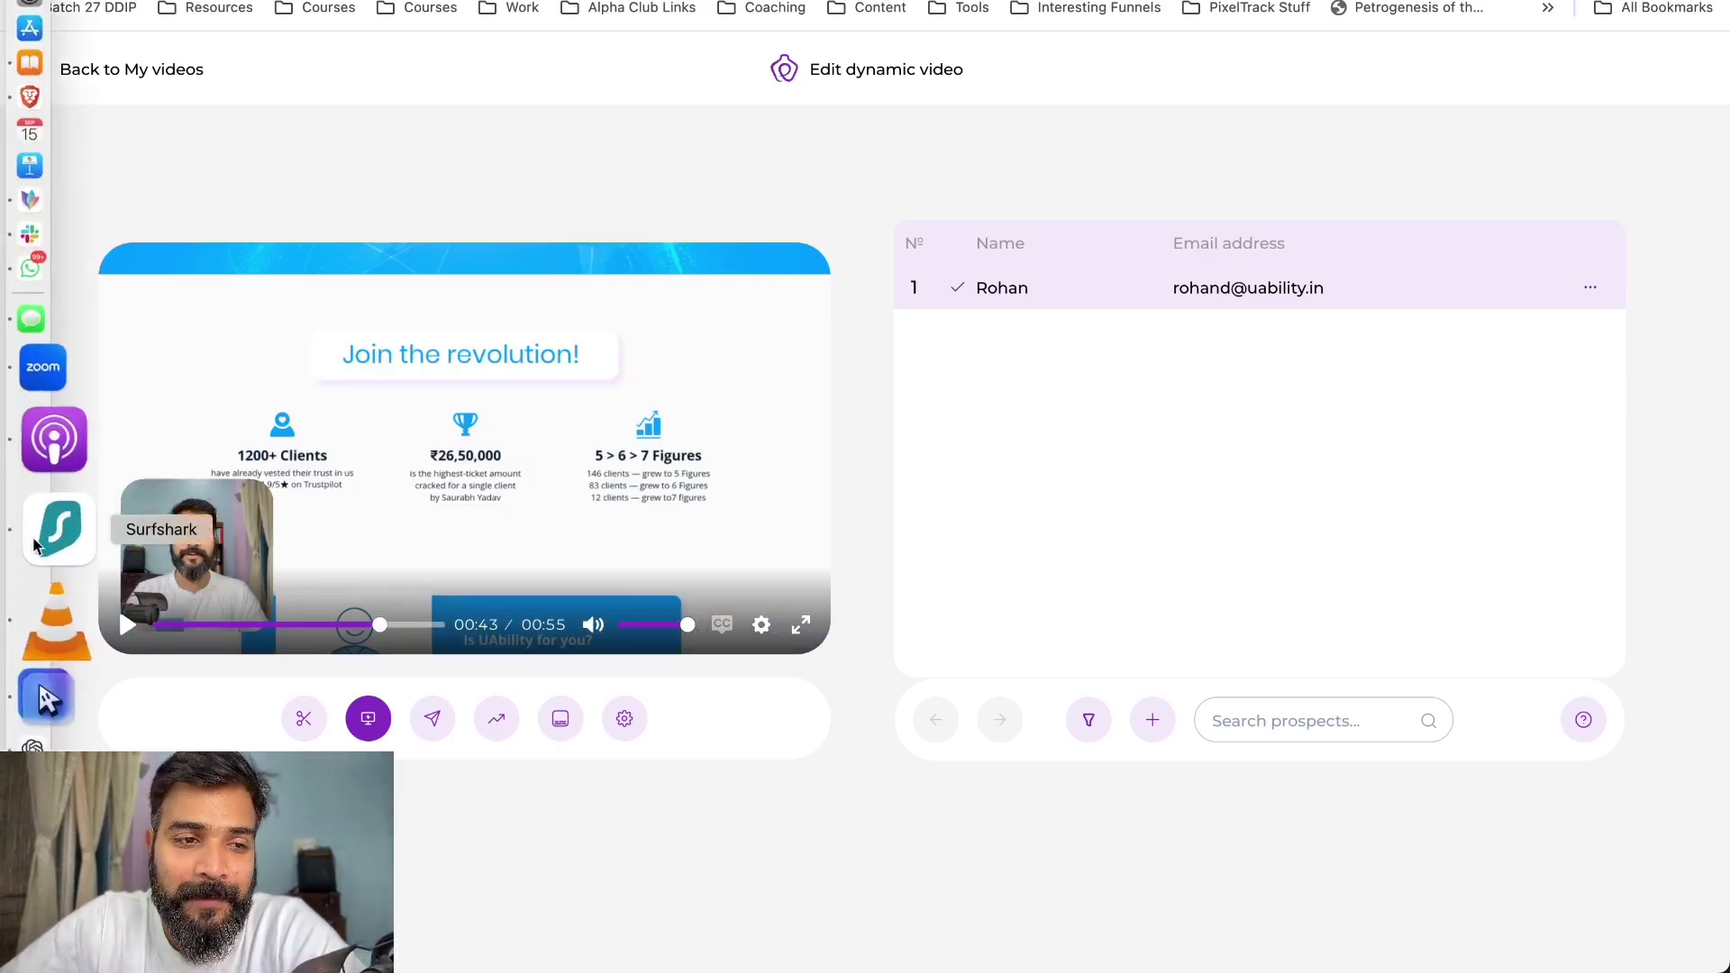